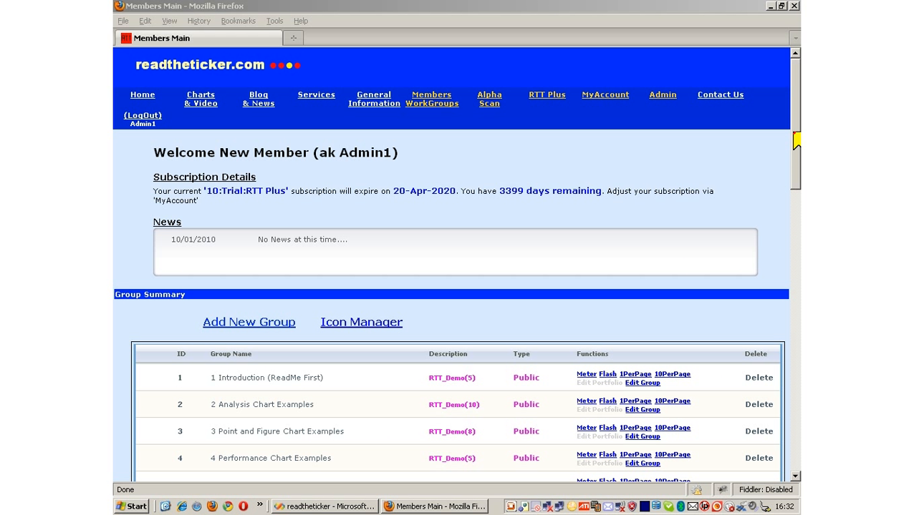
- Add a new group named TEST101 to the group summary
scroll(795, 141, "down", 1)
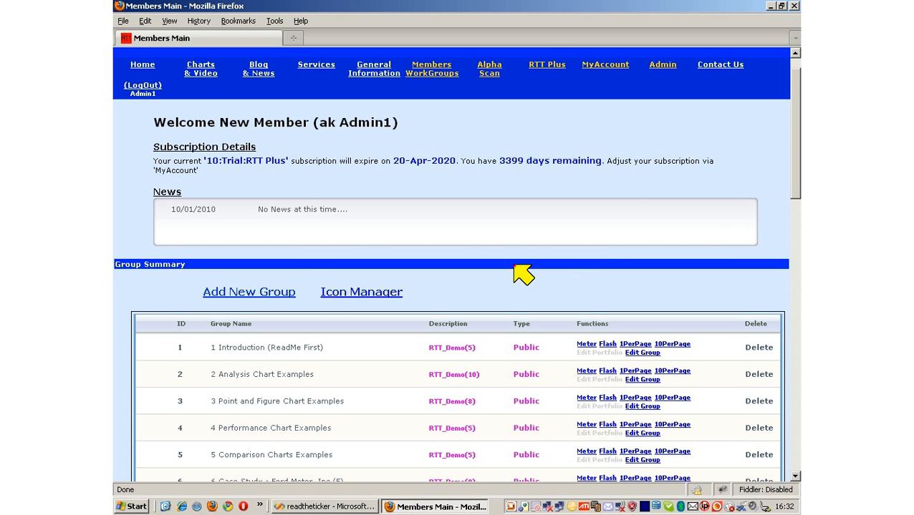
left_click(276, 294)
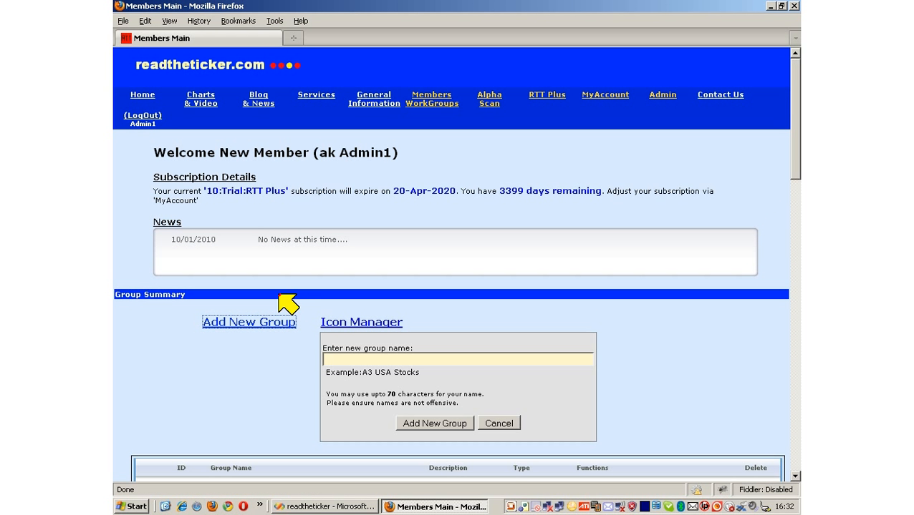
left_click(385, 358)
type("T")
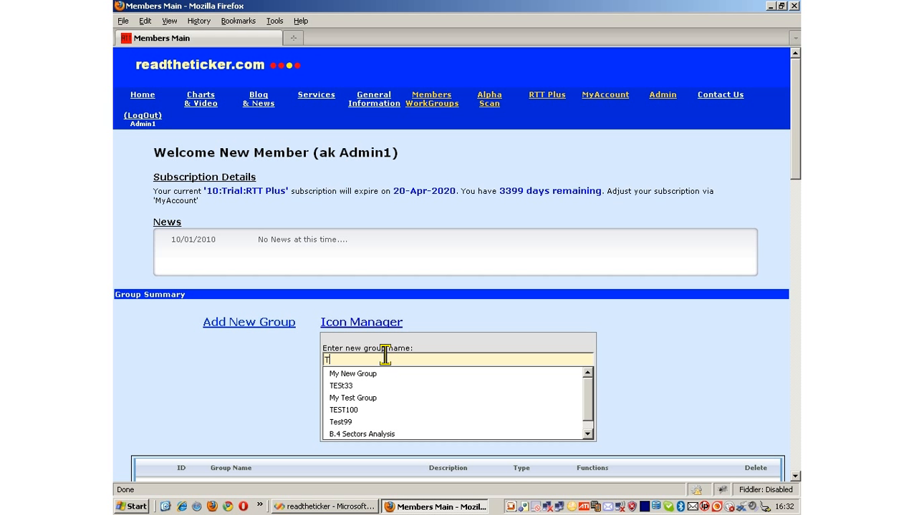
type("EST101")
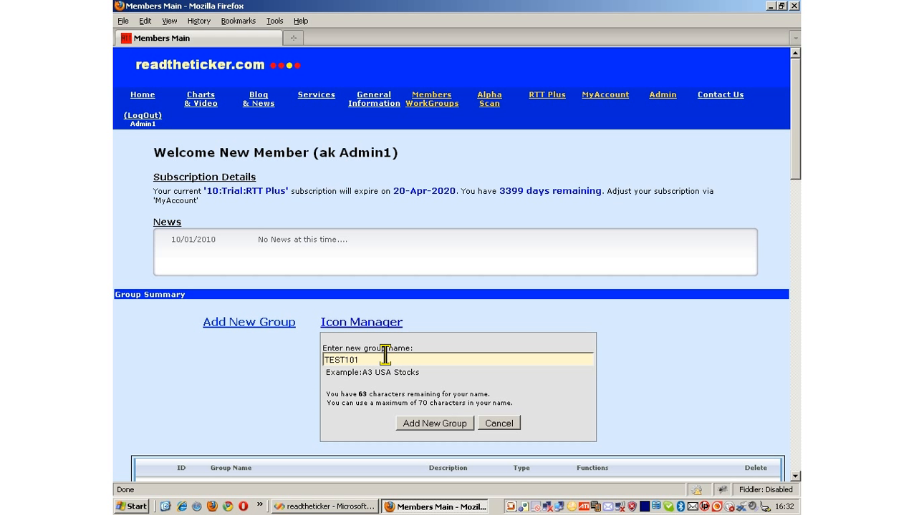
left_click(426, 426)
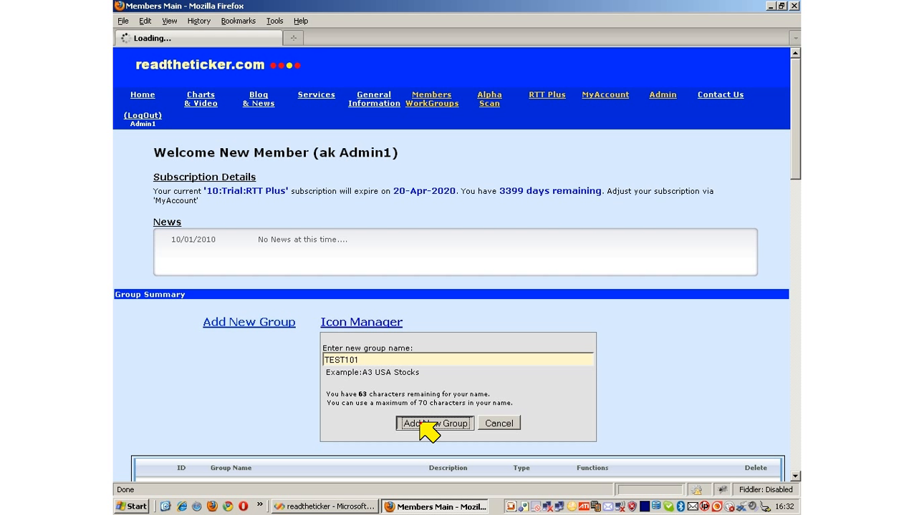
- Open the new TEST101 group for editing
left_click_drag(793, 179, 788, 342)
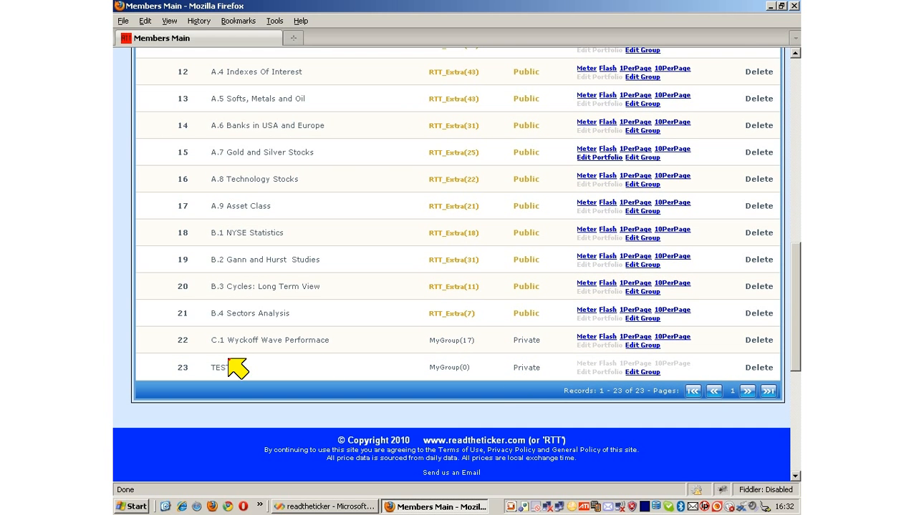
left_click(651, 375)
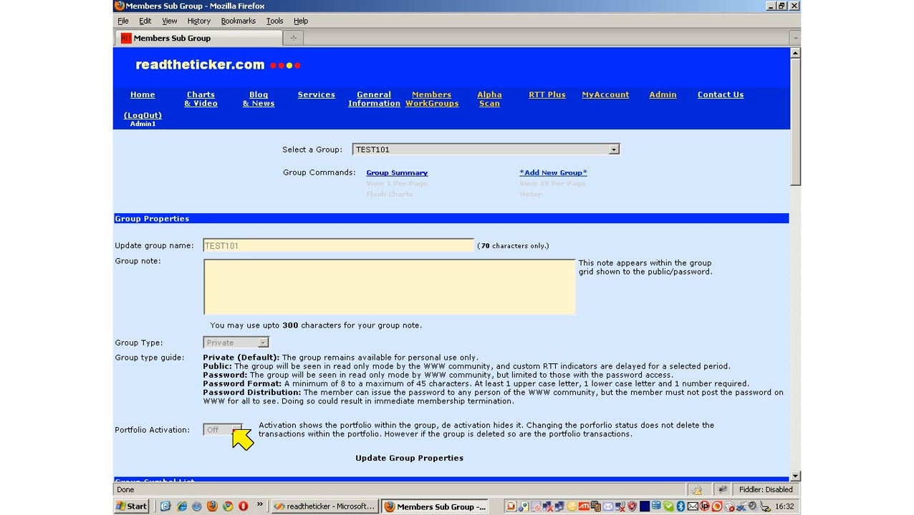
- Fill in the group's symbol string as SPY|QQQQ|MSFT|GOOG|COMMENT and its symbol display type string as 10|20|30|40|50
left_click_drag(796, 173, 794, 304)
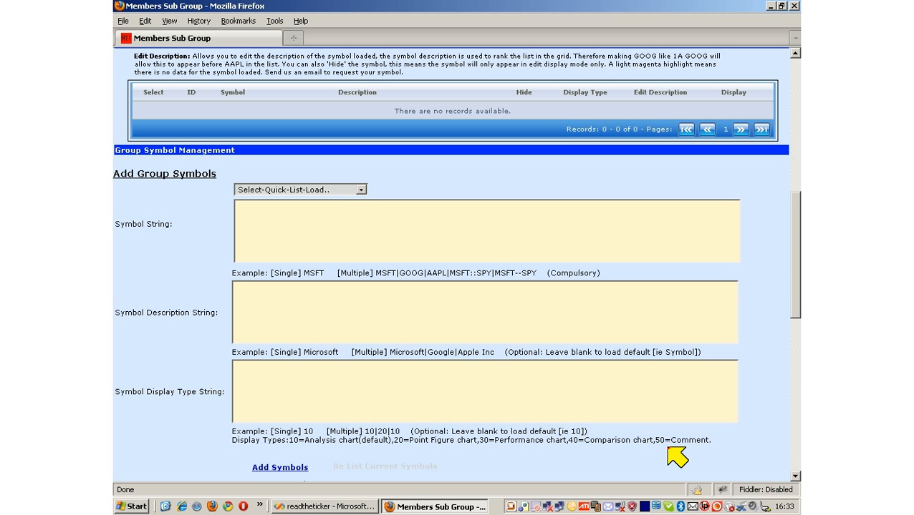
left_click(411, 243)
type("SPY|SPY")
key("BackSpace")
key("BackSpace")
key("BackSpace")
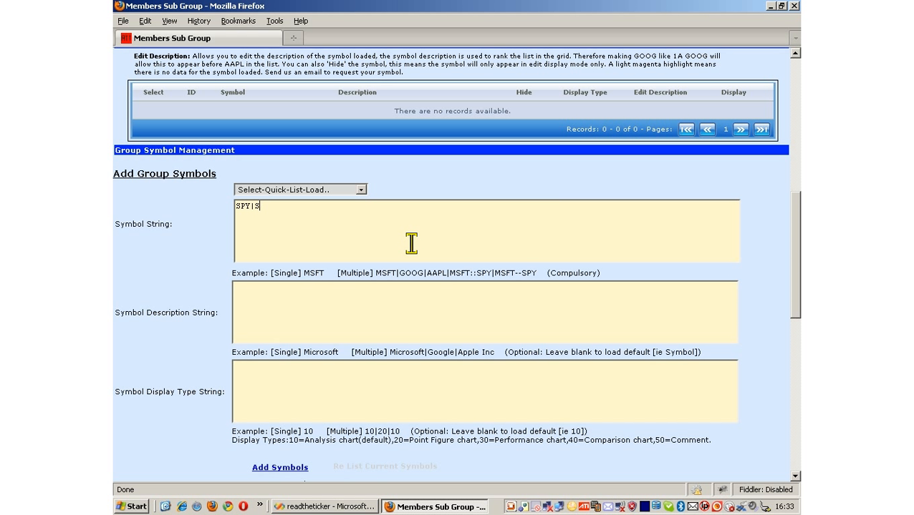
type("QQQQ|MSFT|GOOG|COMMENYT")
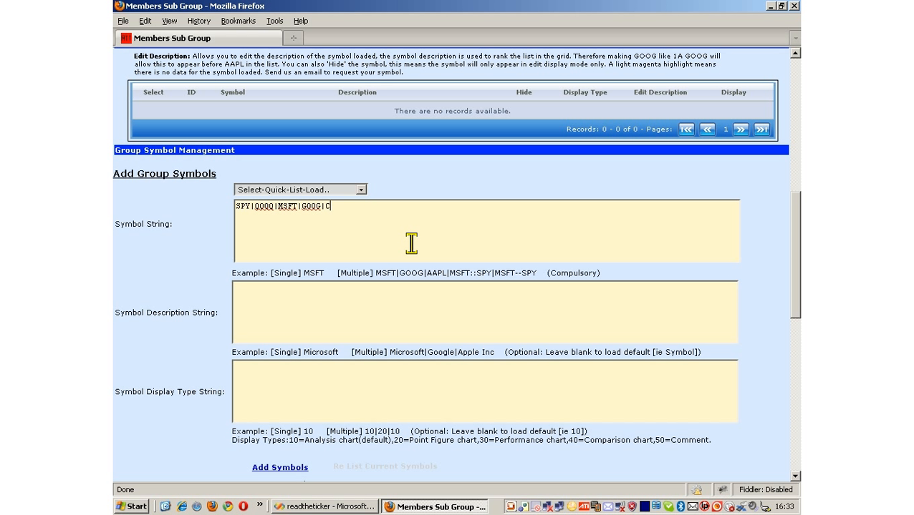
key("BackSpace")
key("BackSpace")
type("T")
left_click(359, 405)
type("10|20|30|40|50")
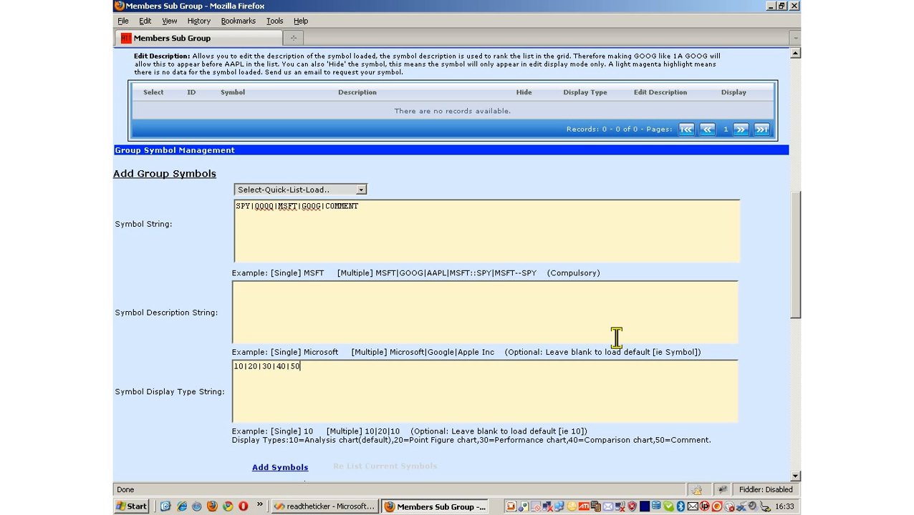
- Read through the instructions for adding symbols, including the full and most common examples, and close the guide
left_click_drag(786, 266, 789, 306)
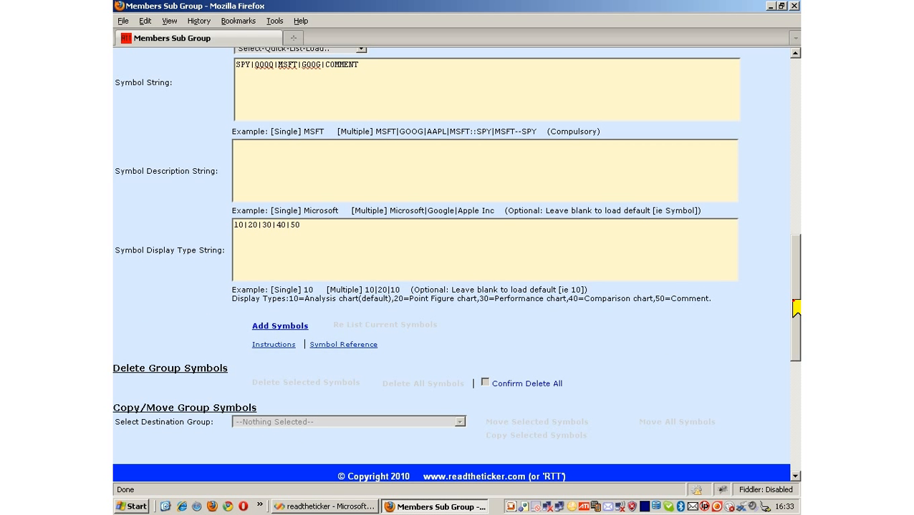
left_click(269, 345)
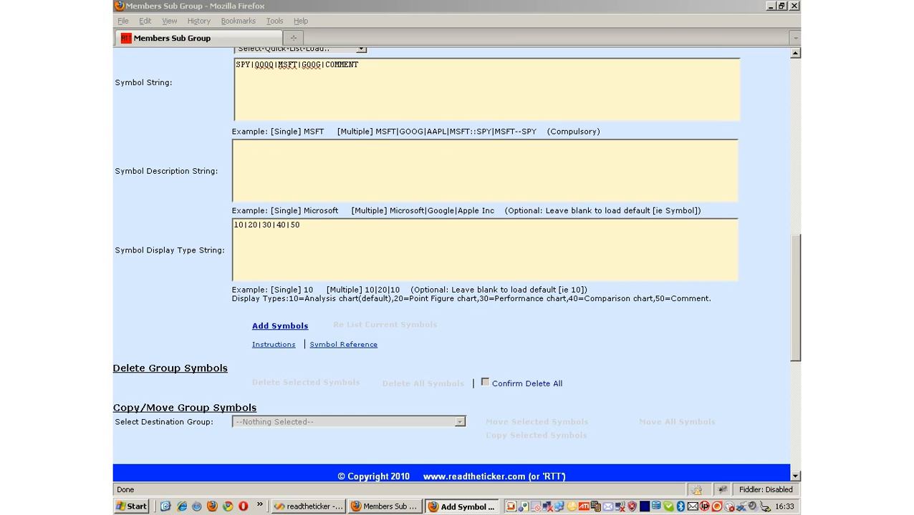
left_click_drag(114, 29, 687, 23)
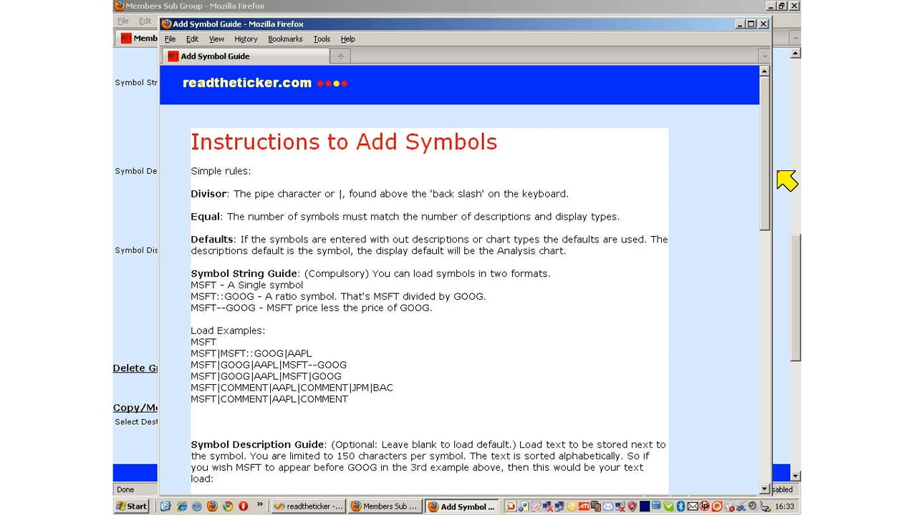
left_click_drag(770, 161, 769, 364)
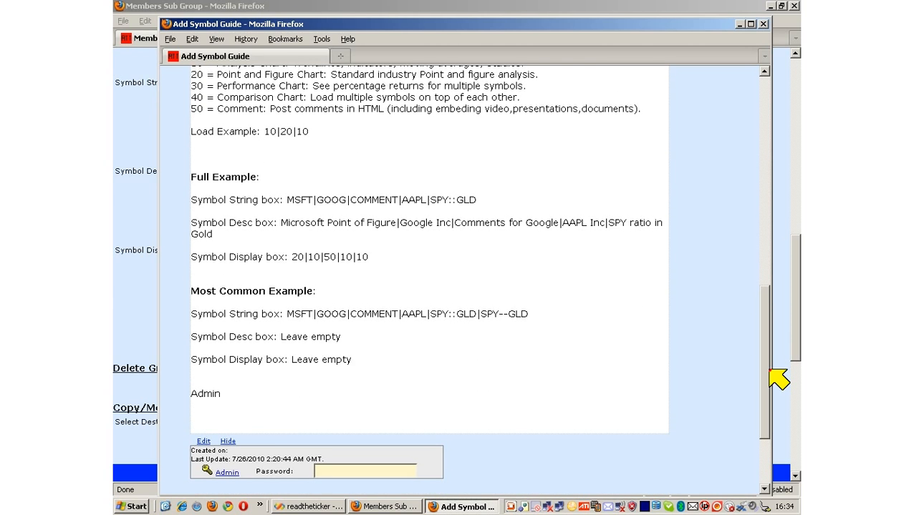
left_click(764, 24)
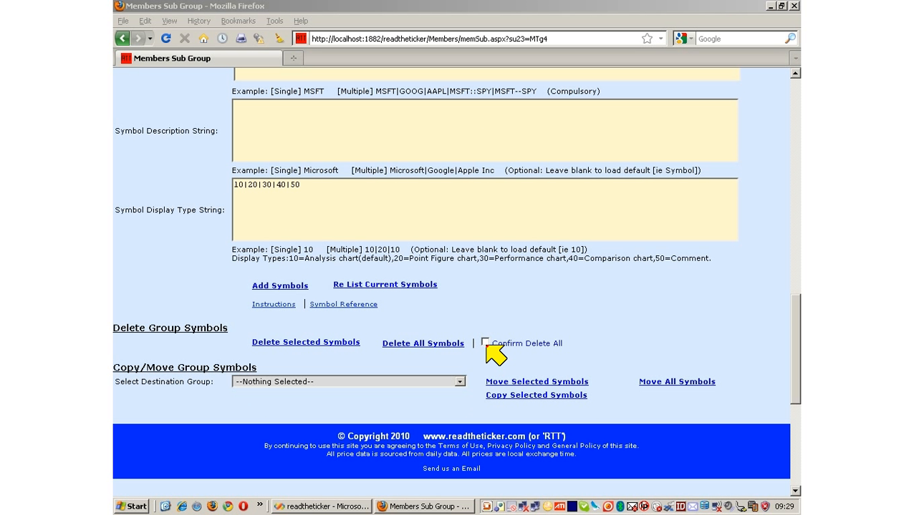
- Consult the symbol reference and its additional information on custom symbols, and close both windows
left_click(361, 306)
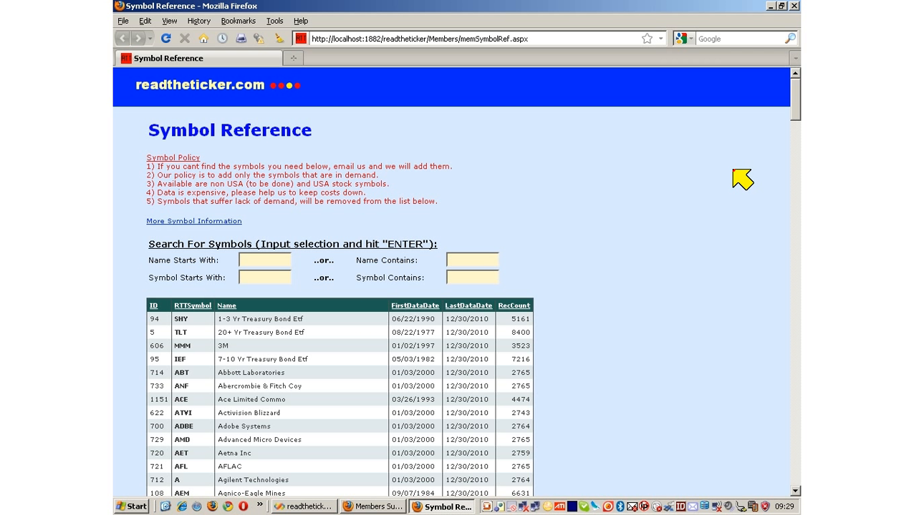
left_click(193, 221)
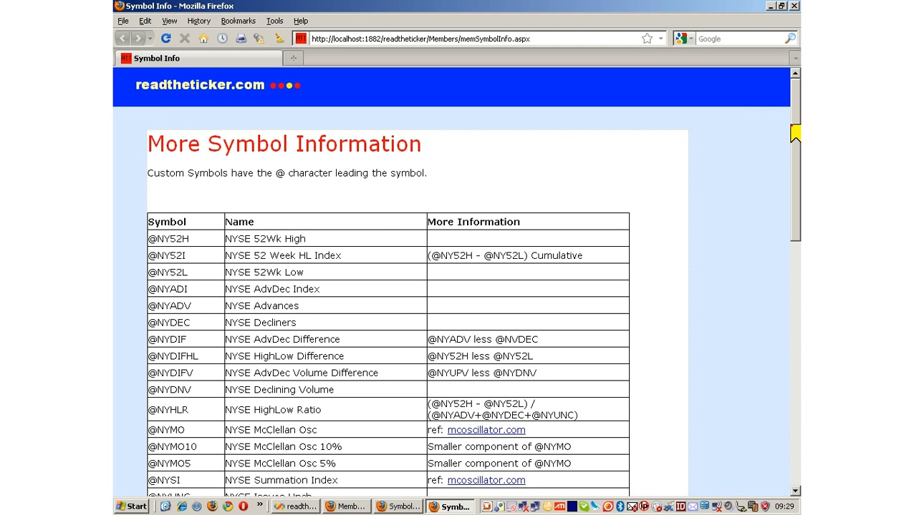
left_click_drag(797, 126, 797, 161)
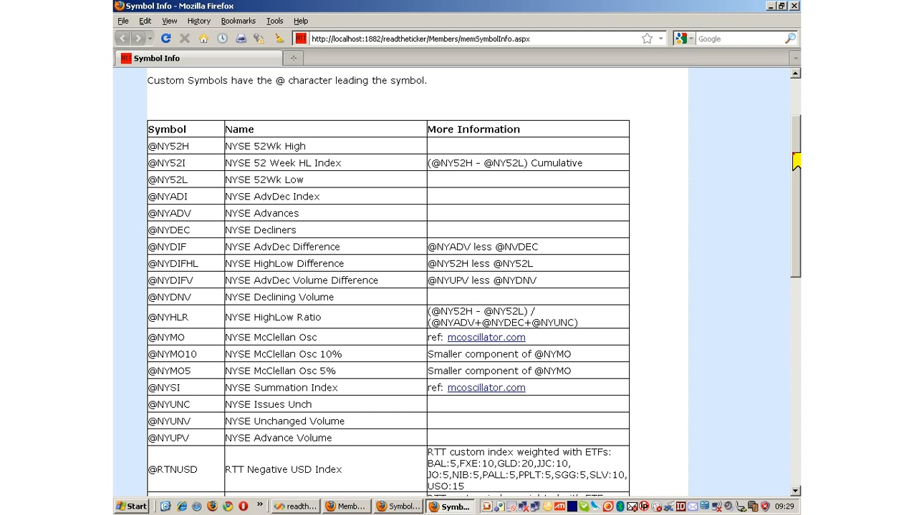
left_click(793, 6)
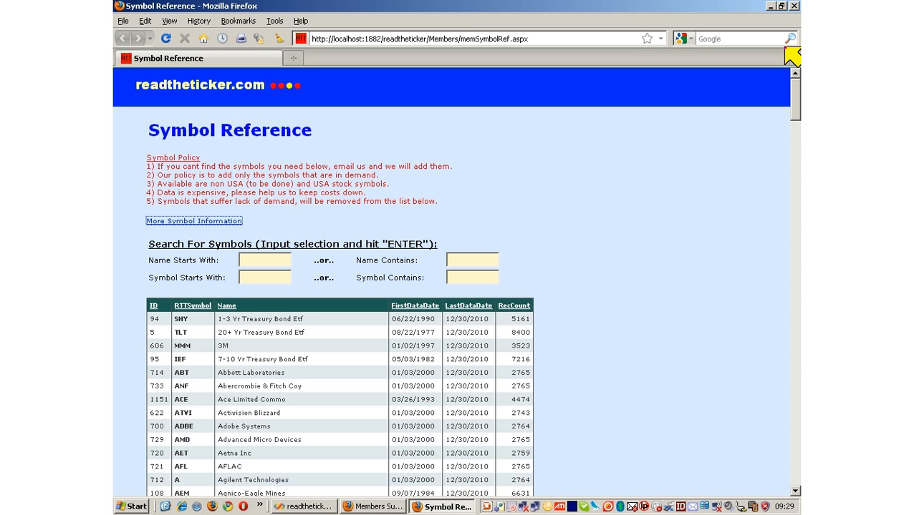
left_click(793, 6)
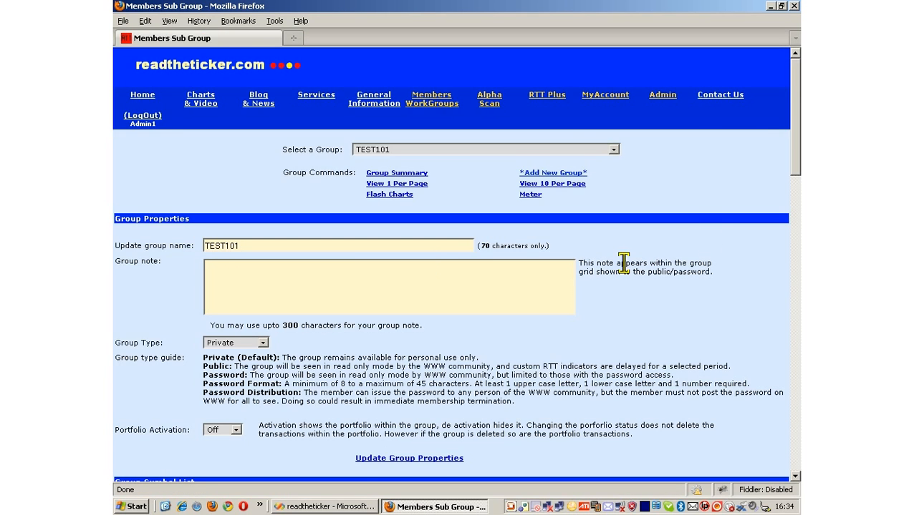
- Open the display editor for SPY in the group symbol list and review its chart settings, indicators and objects
left_click_drag(794, 84, 797, 159)
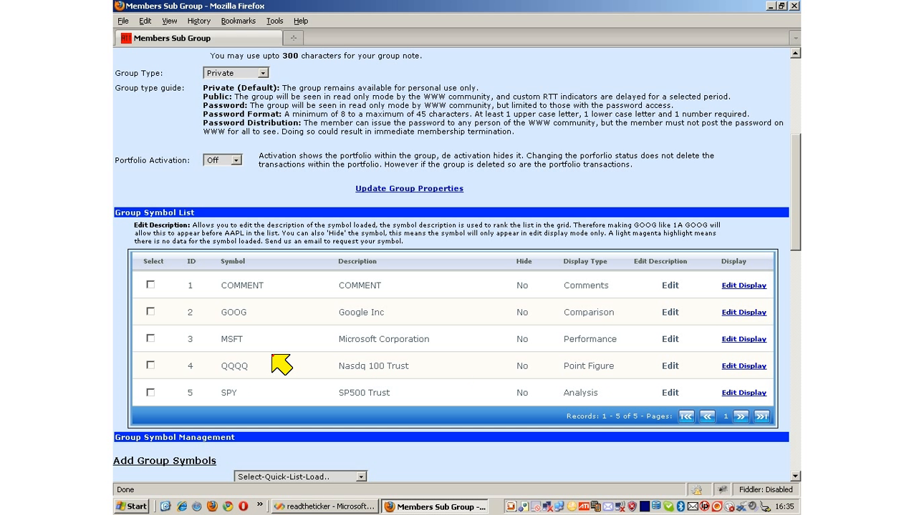
left_click(744, 401)
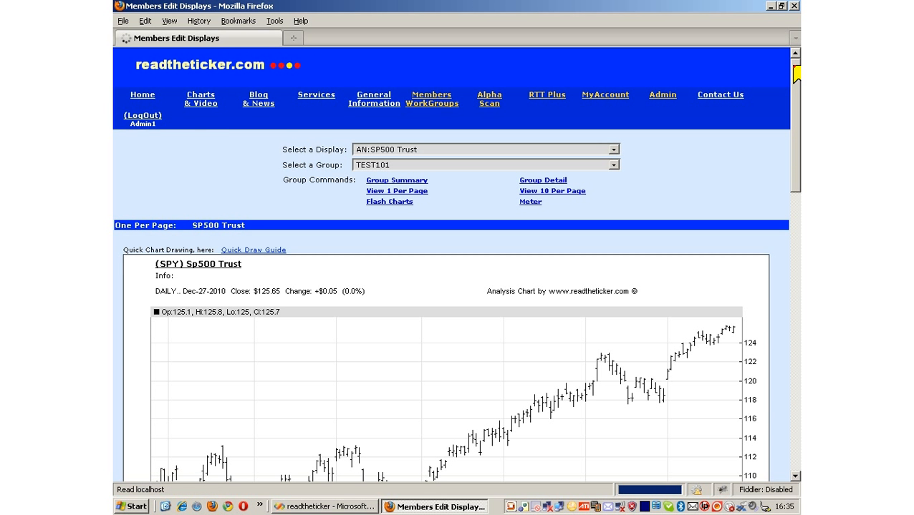
left_click_drag(795, 72, 797, 170)
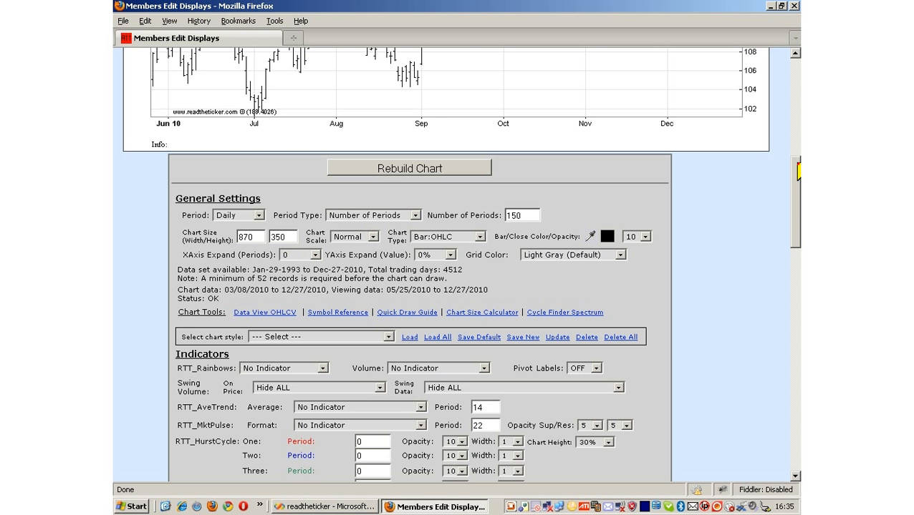
left_click_drag(797, 170, 797, 229)
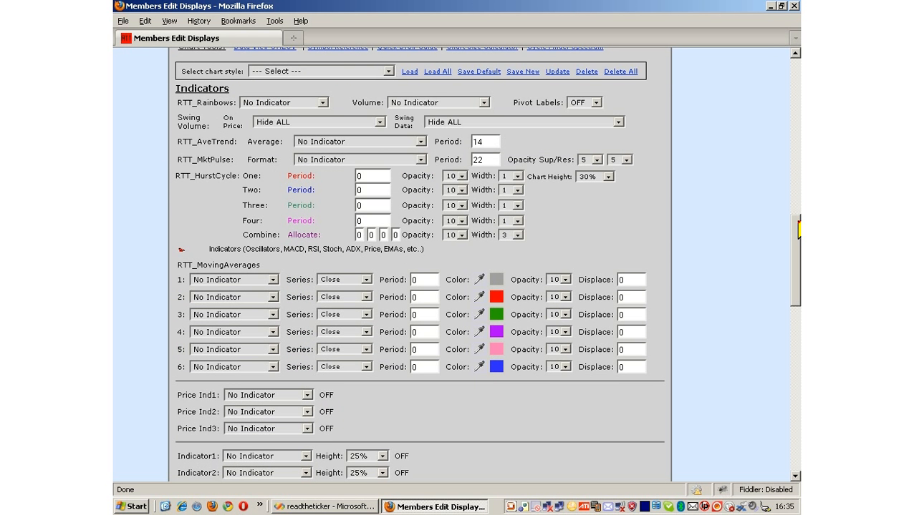
left_click_drag(797, 229, 798, 297)
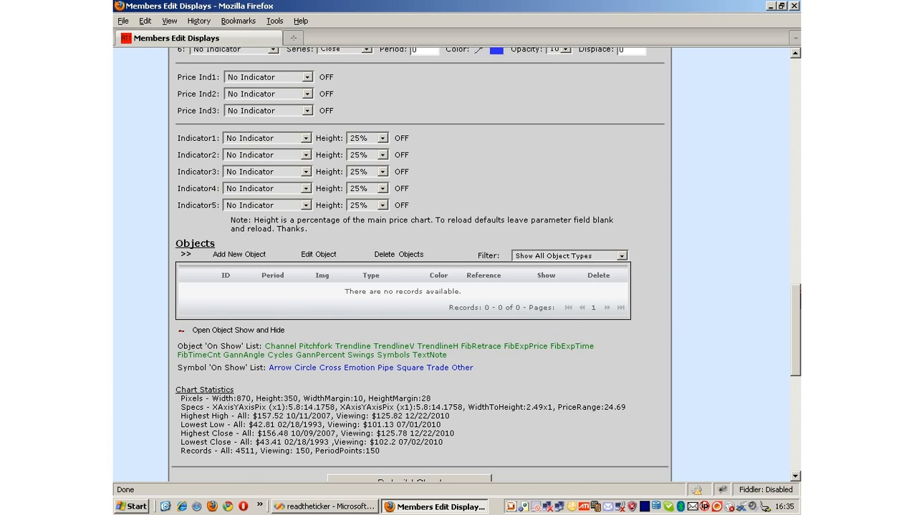
- Look over the object types available for adding a new object to the SPY chart, and check the chart style options
left_click(256, 259)
left_click(474, 348)
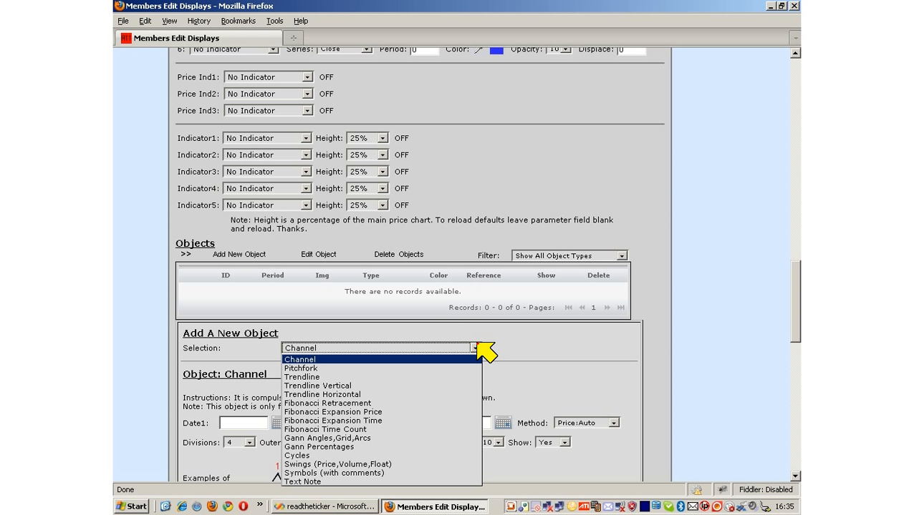
left_click(430, 438)
left_click_drag(794, 306, 796, 166)
left_click(302, 450)
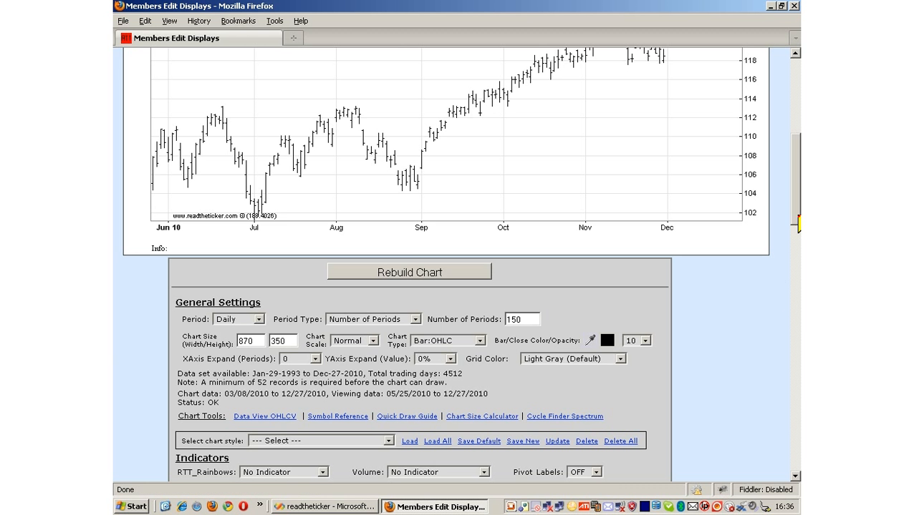
- Switch the edited display to the Google Inc comparison chart
left_click_drag(797, 213, 797, 137)
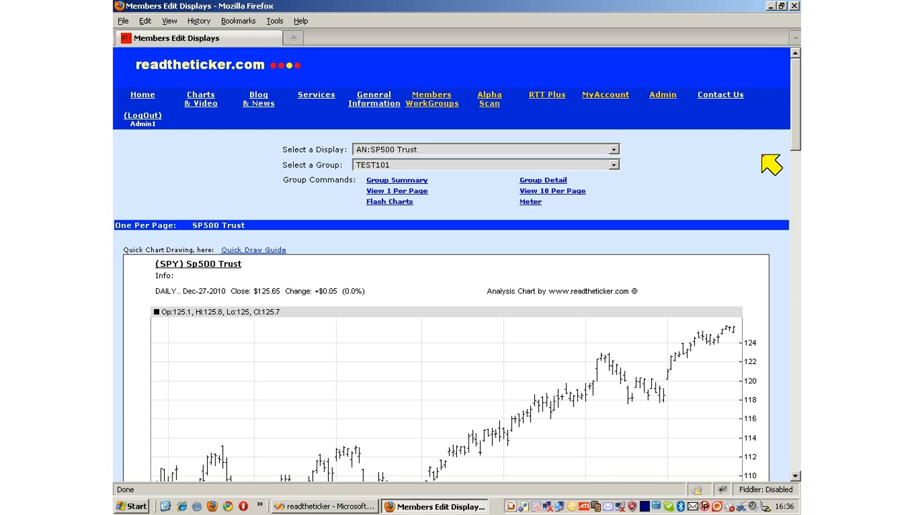
left_click(614, 150)
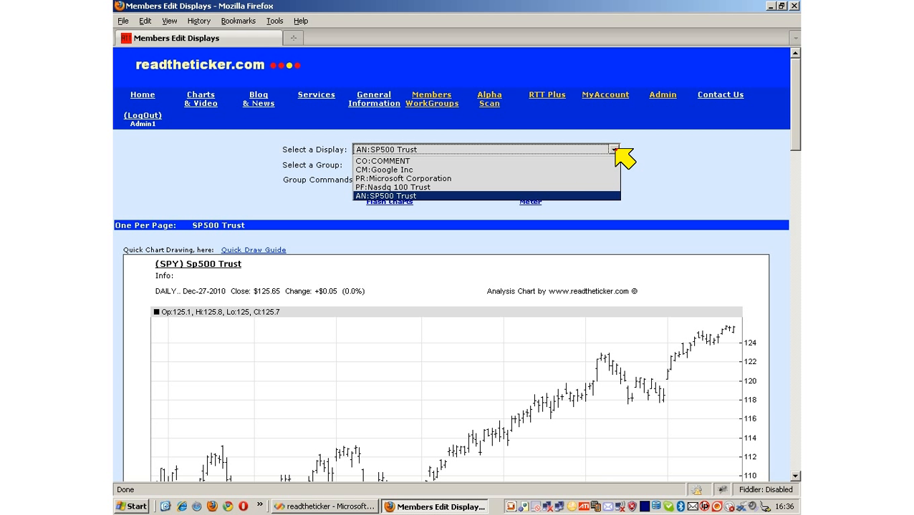
left_click(583, 170)
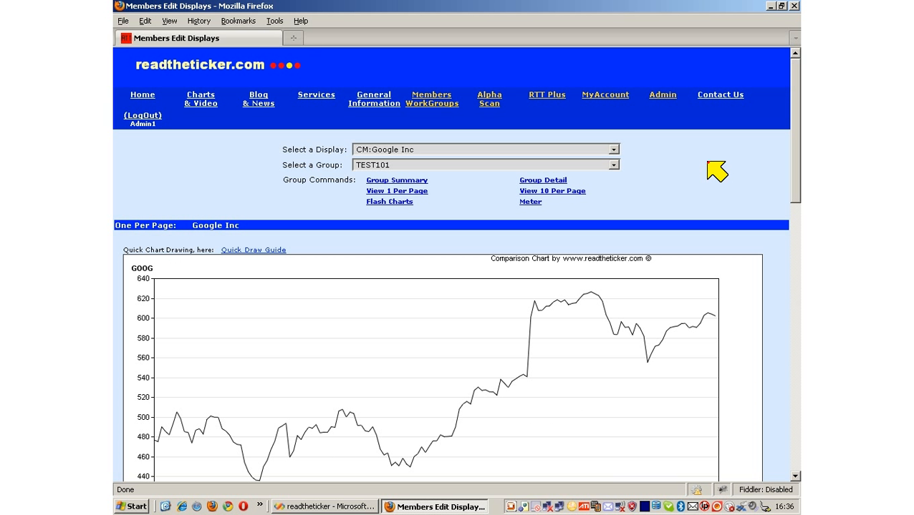
- Add AAPL and SPY::GLD as symbols on the Google comparison chart, giving SPY::GLD a blue color and the Bar:HL type
left_click_drag(794, 149, 796, 253)
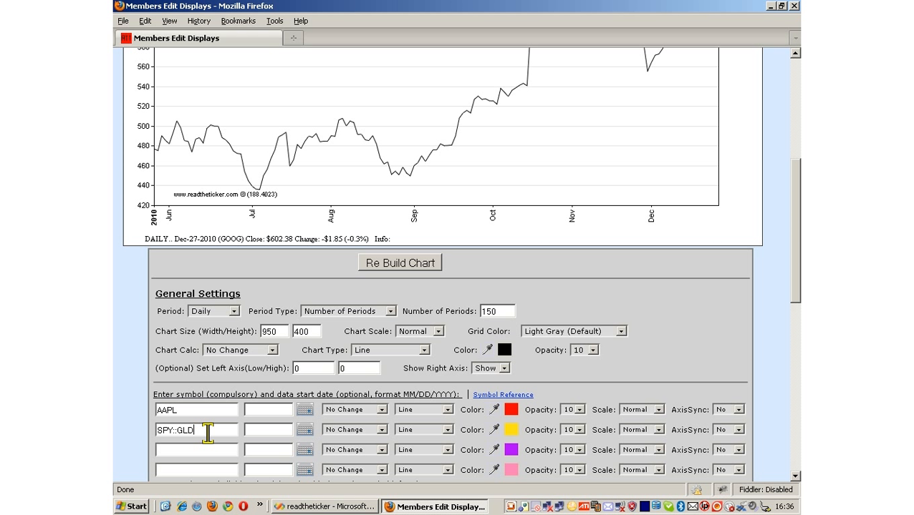
left_click(494, 430)
left_click(526, 432)
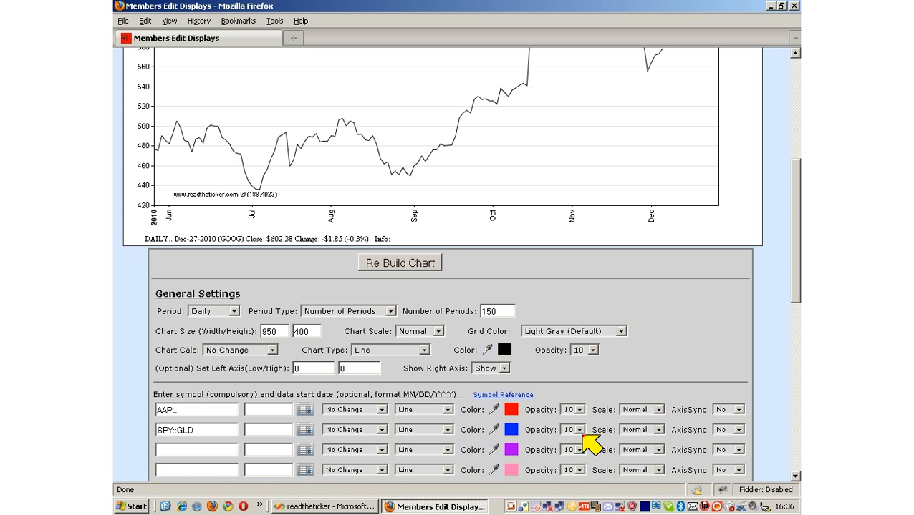
left_click(424, 431)
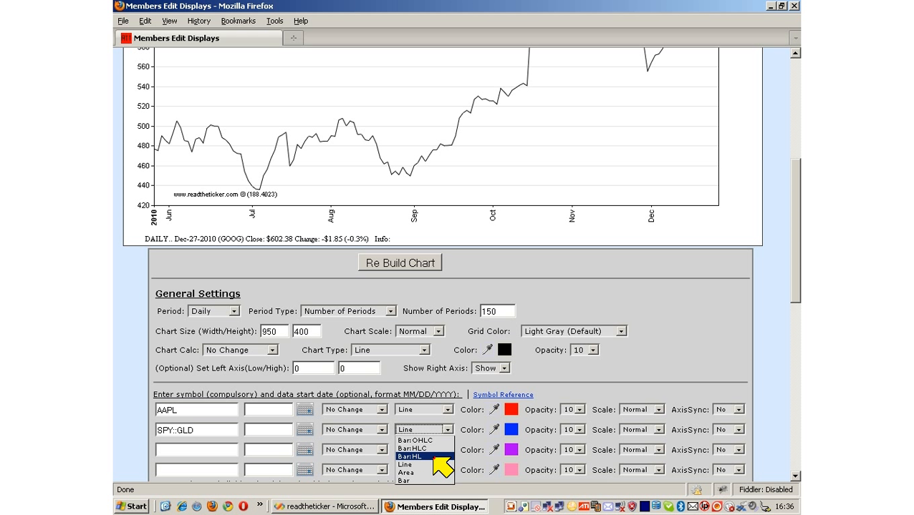
left_click(441, 457)
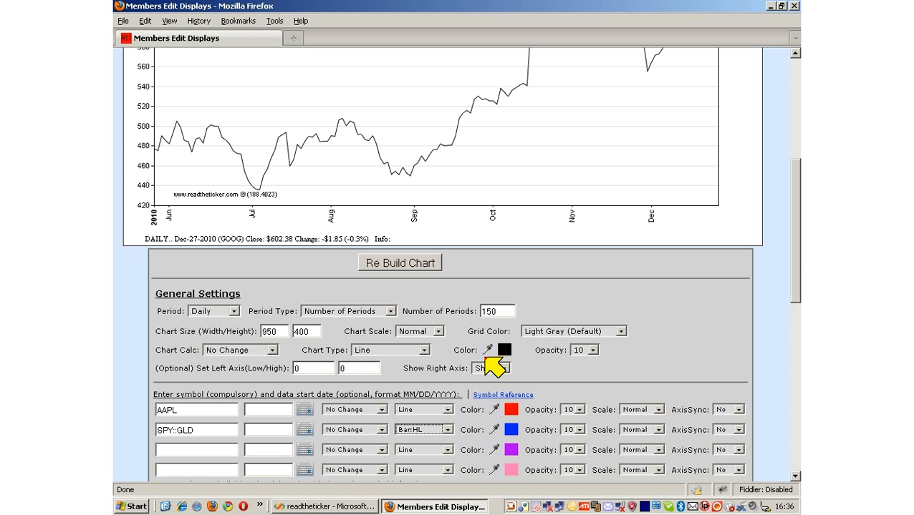
- Rebuild the Google comparison chart with the added symbols and look over the result
left_click(414, 264)
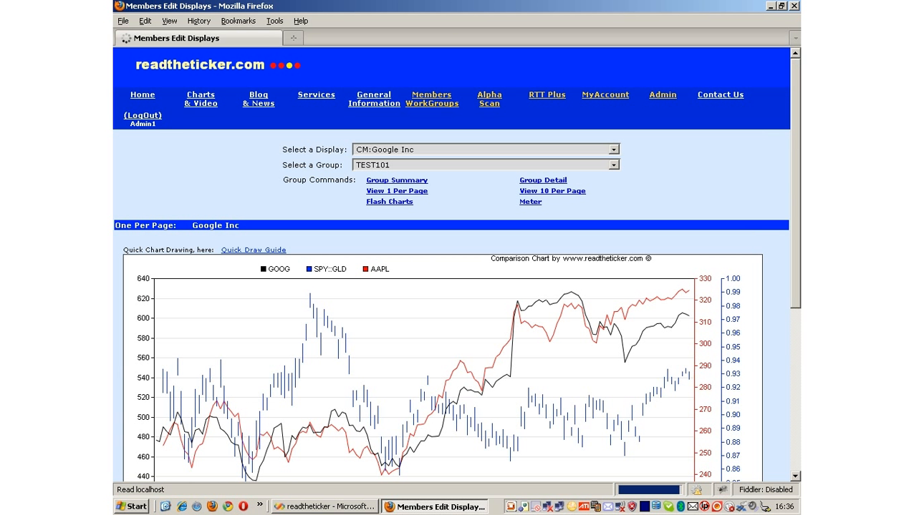
left_click_drag(791, 147, 791, 191)
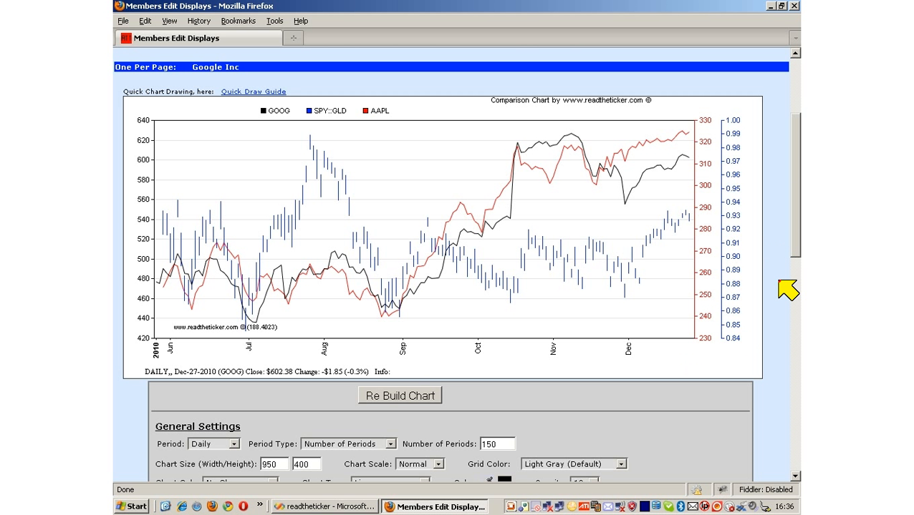
left_click_drag(795, 251, 795, 200)
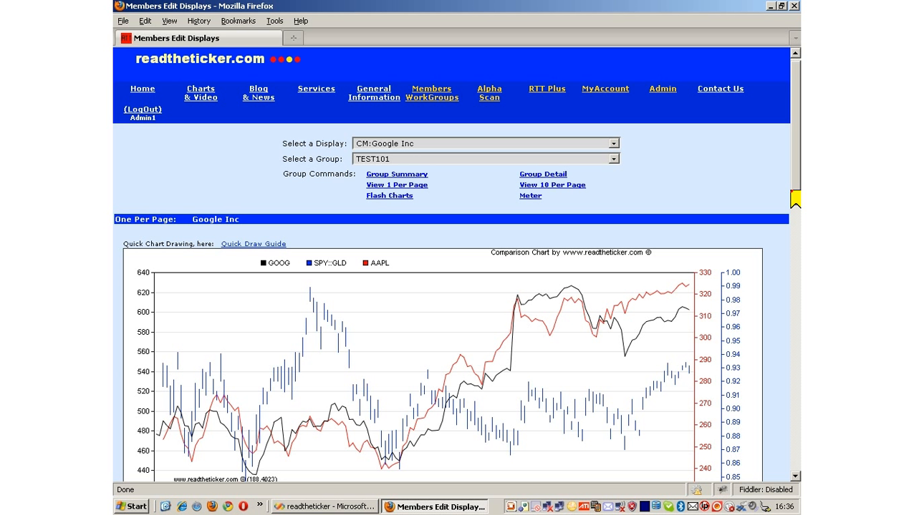
- Switch the edited display to the Microsoft Corporation performance chart and bring up its comparison symbol settings
left_click(613, 143)
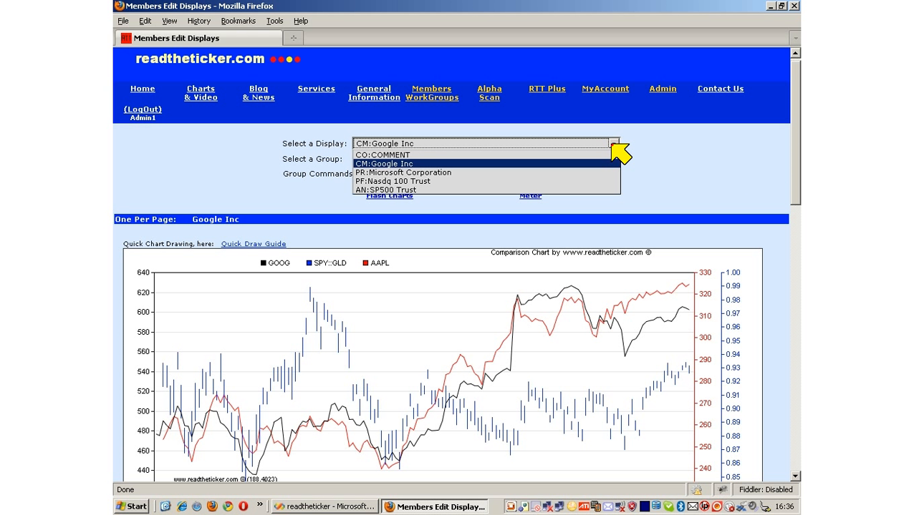
left_click(542, 174)
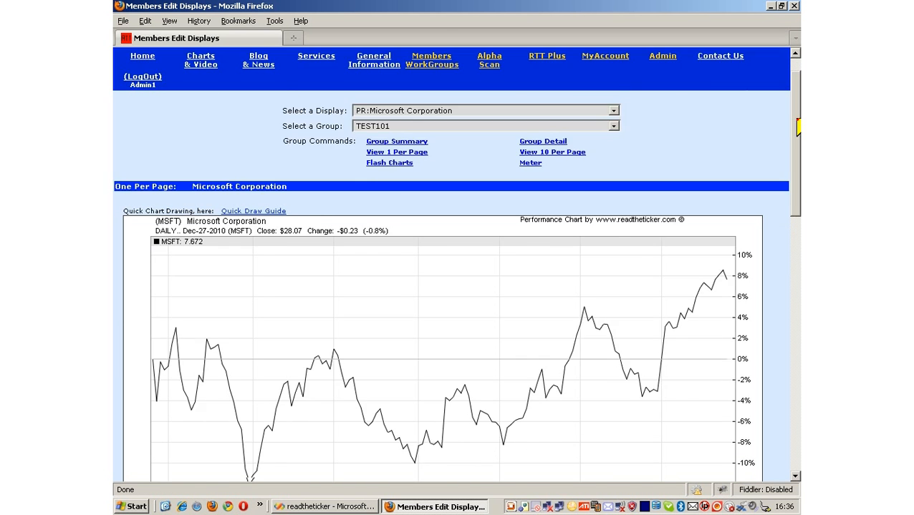
left_click_drag(795, 115, 800, 190)
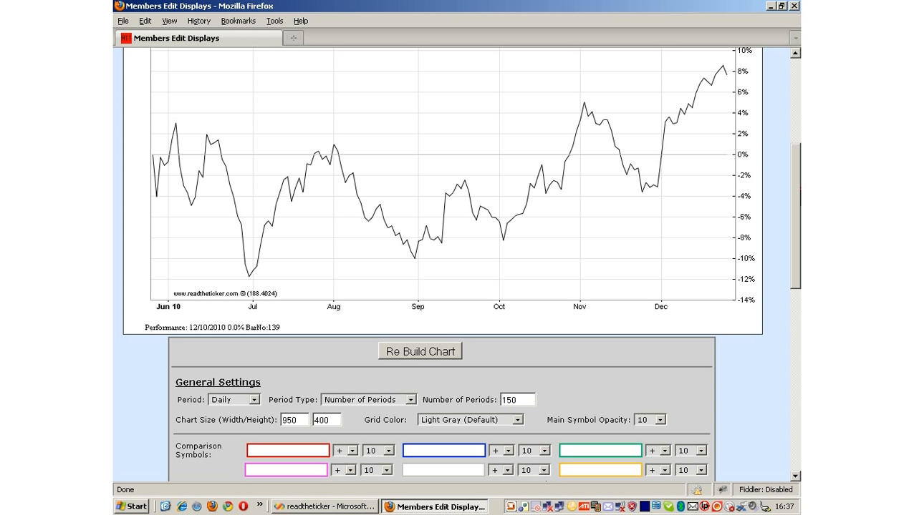
left_click_drag(795, 190, 795, 237)
- Add GOOG and SPY::GLD as comparison symbols on the Microsoft performance chart and rebuild it
left_click(282, 324)
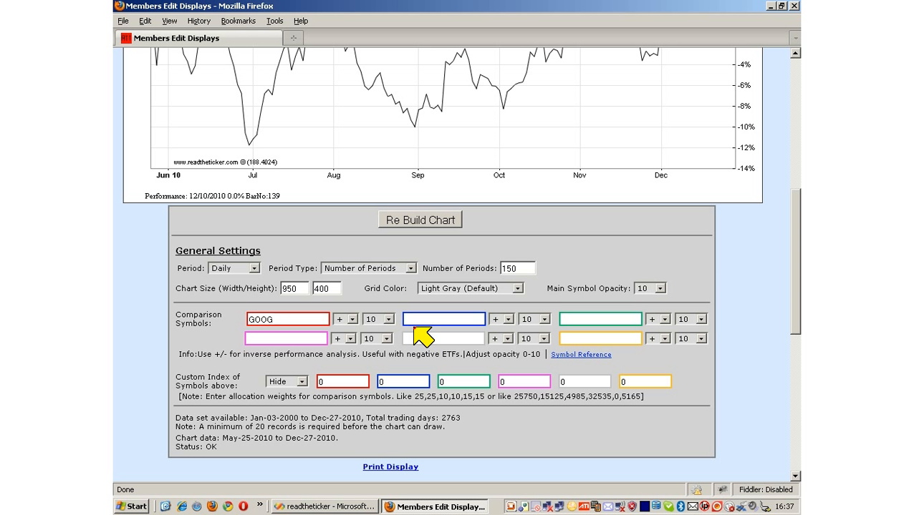
left_click(444, 320)
type("SP")
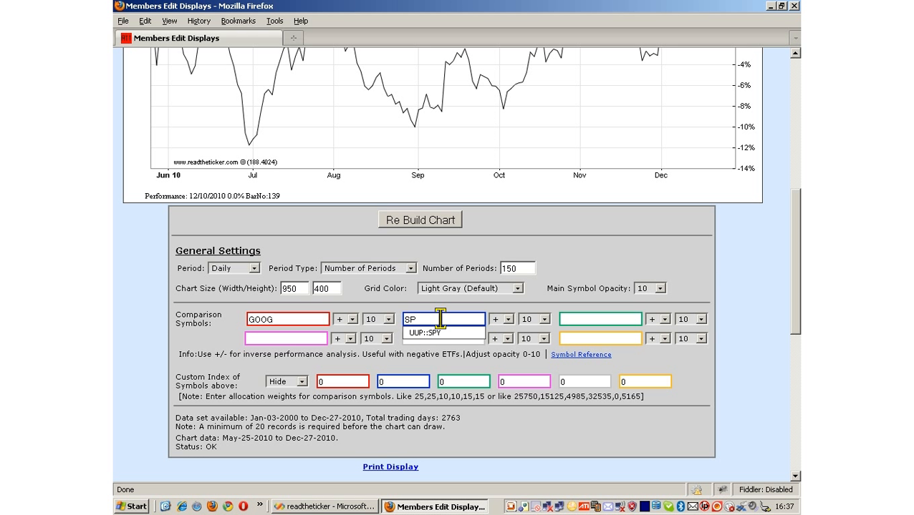
type("Y::GLD")
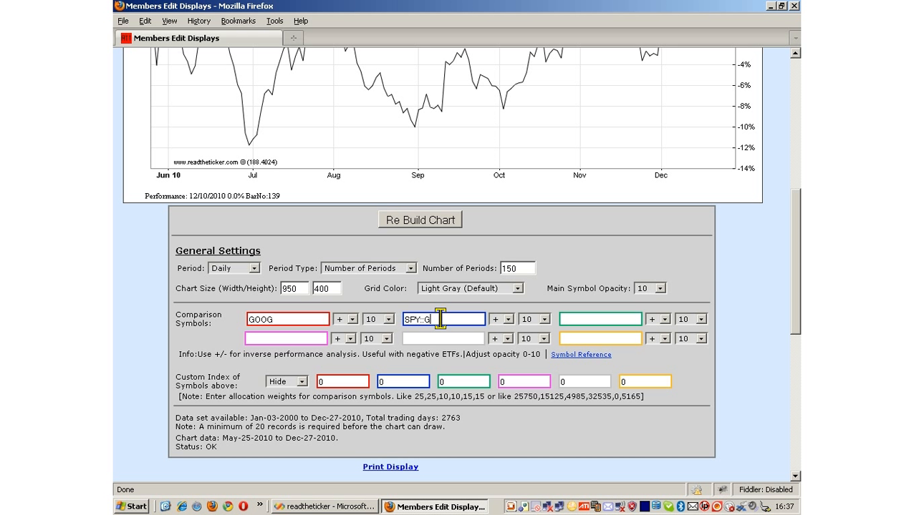
left_click(433, 221)
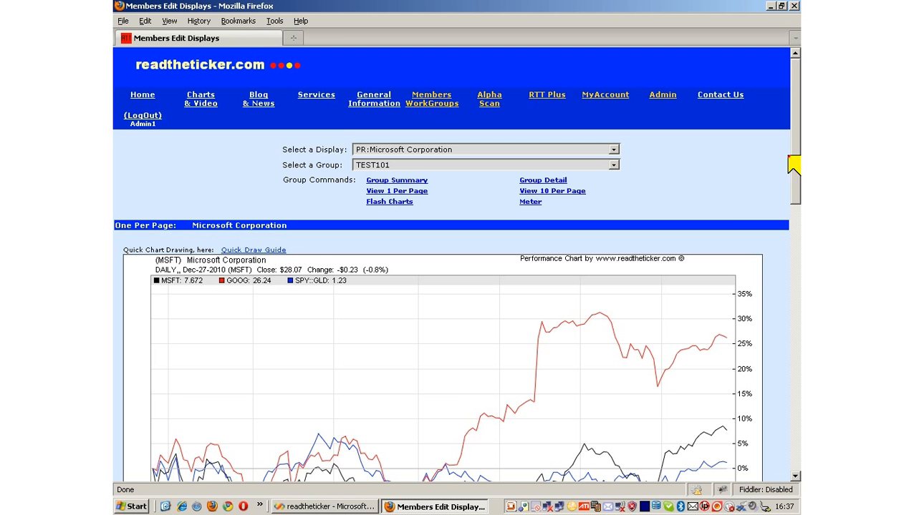
scroll(794, 168, "down", 1)
mouse_move(797, 176)
left_mouse_down()
mouse_move(795, 294)
mouse_move(799, 226)
mouse_move(790, 184)
left_mouse_up()
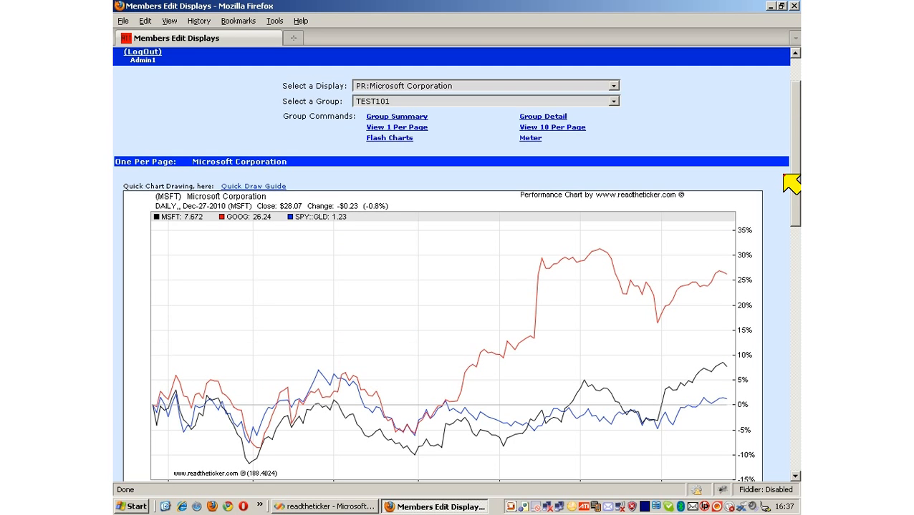
- Switch the edited display to the Nasdq 100 Trust point and figure chart and go to its general settings
left_click(615, 85)
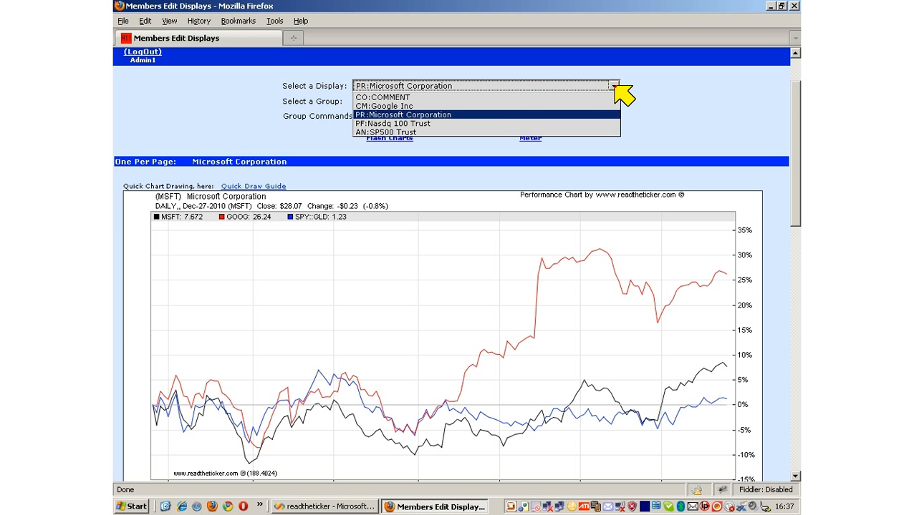
left_click(513, 124)
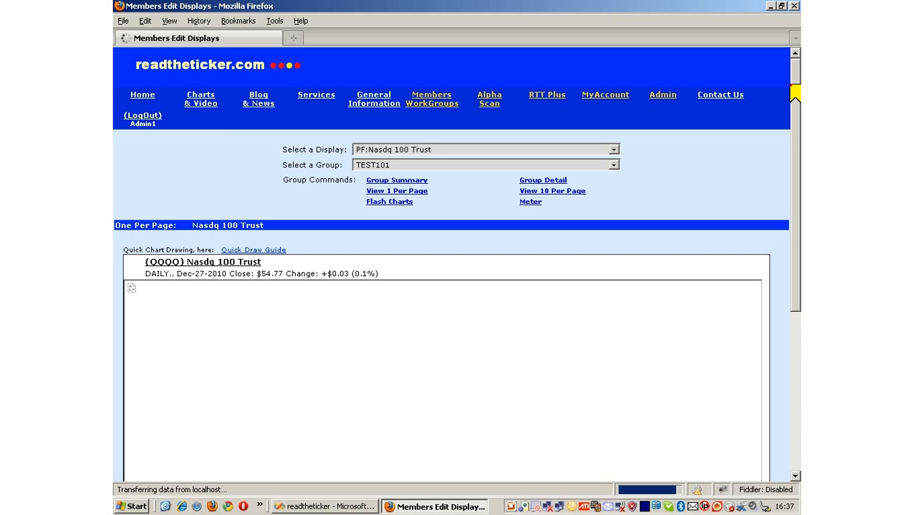
left_click_drag(795, 93, 794, 170)
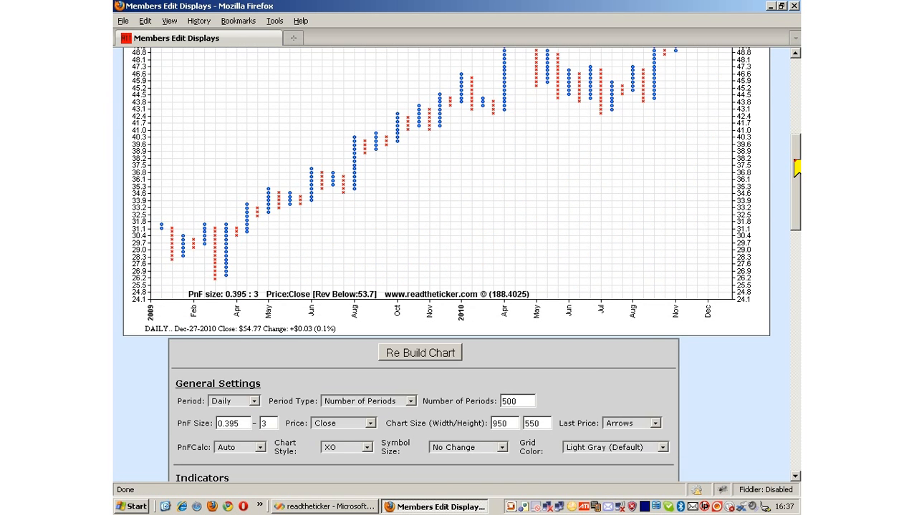
- Set the point and figure calculation to Manual with a PnF size of 1, and rebuild the chart
left_click(260, 449)
left_click(240, 349)
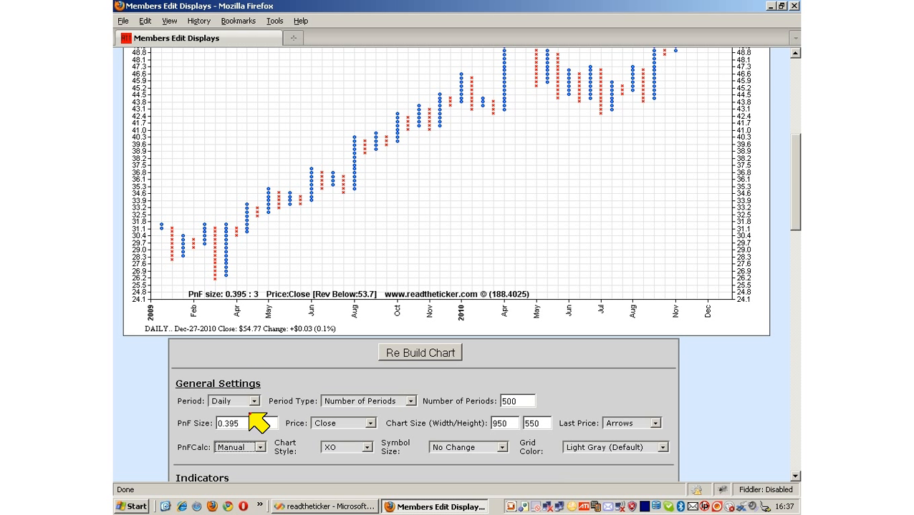
left_click_drag(240, 425, 211, 429)
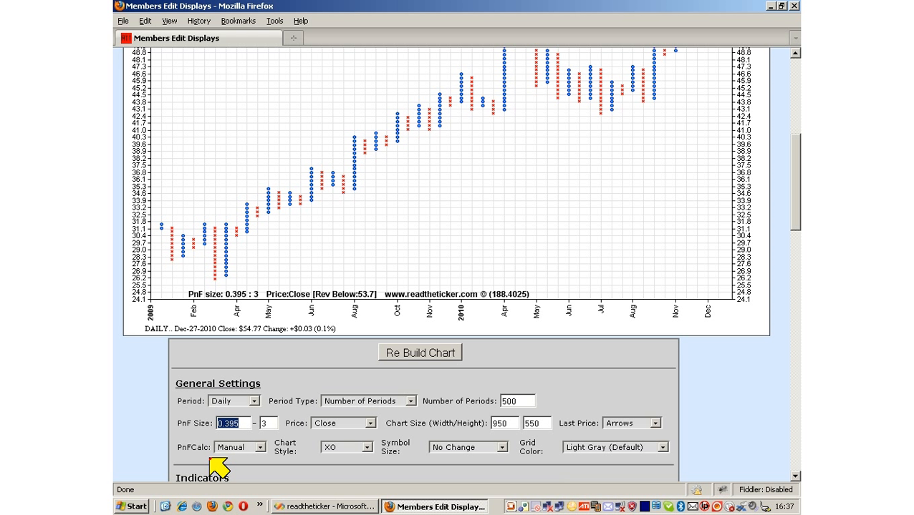
type("1")
left_click(455, 352)
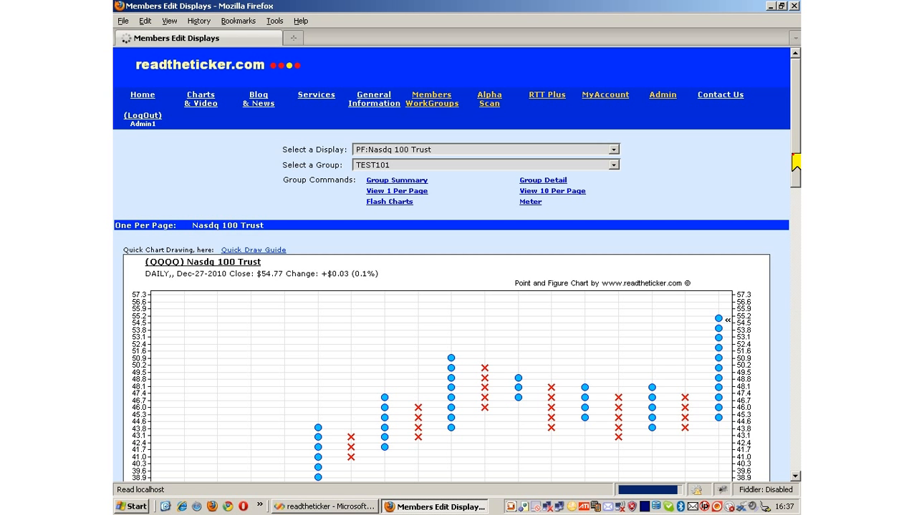
- Set the number of periods to 1000 for the Nasdq 100 Trust chart and rebuild it
left_click_drag(795, 163, 790, 258)
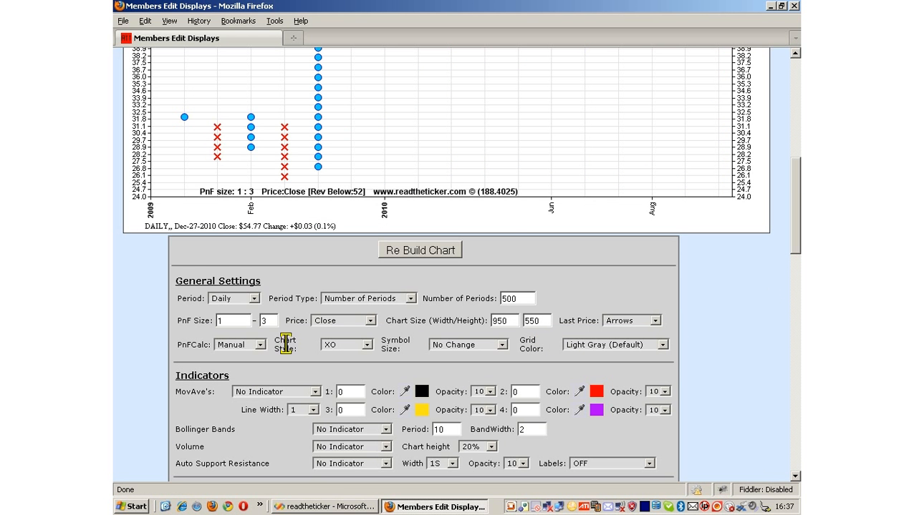
left_click_drag(523, 298, 496, 304)
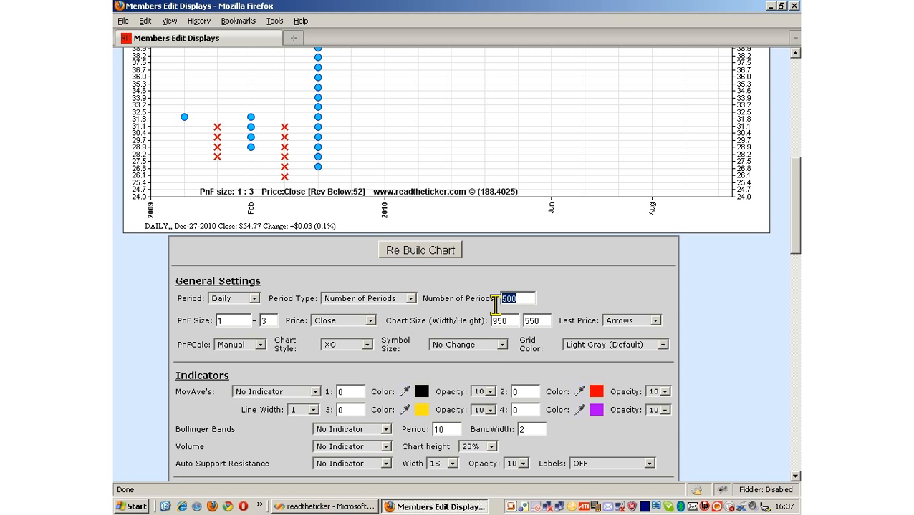
type("1")
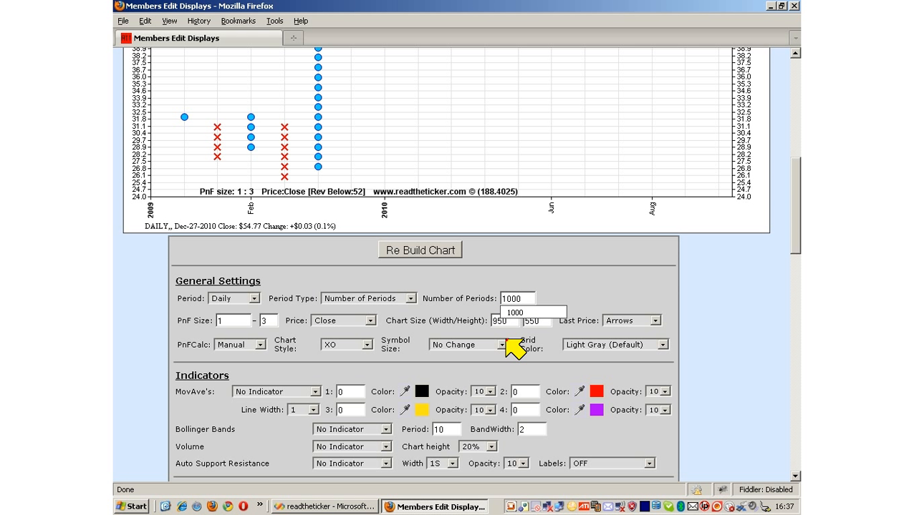
type("000")
left_click(447, 251)
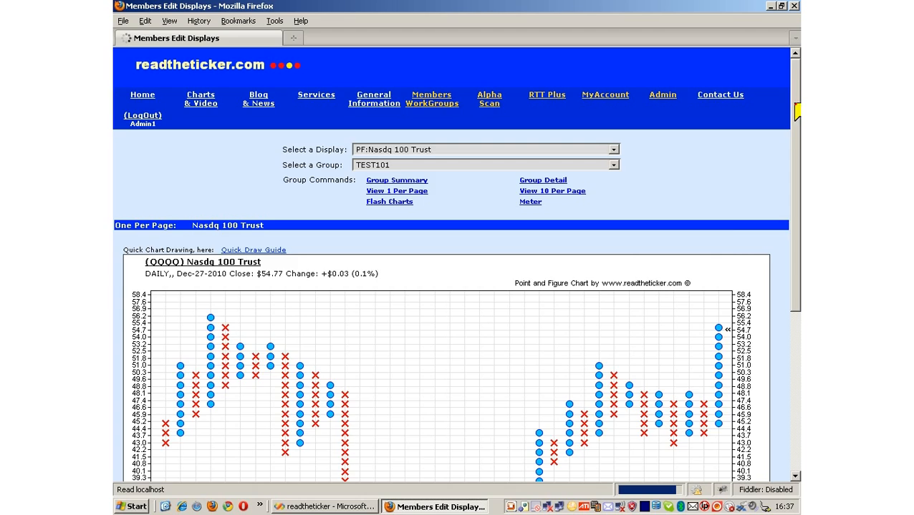
- Look over the indicator, trendline and symbol settings of the point and figure chart, including the available symbol markers
left_click_drag(794, 111, 795, 229)
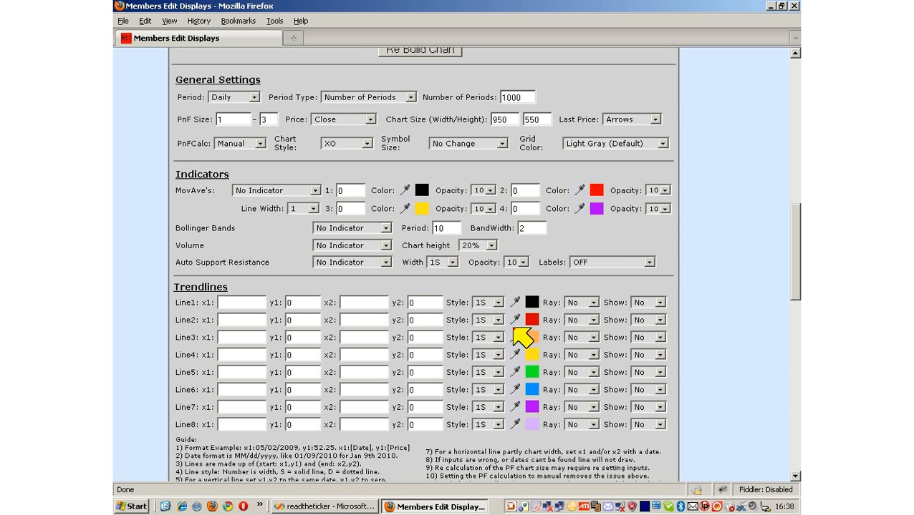
left_click_drag(796, 243, 796, 307)
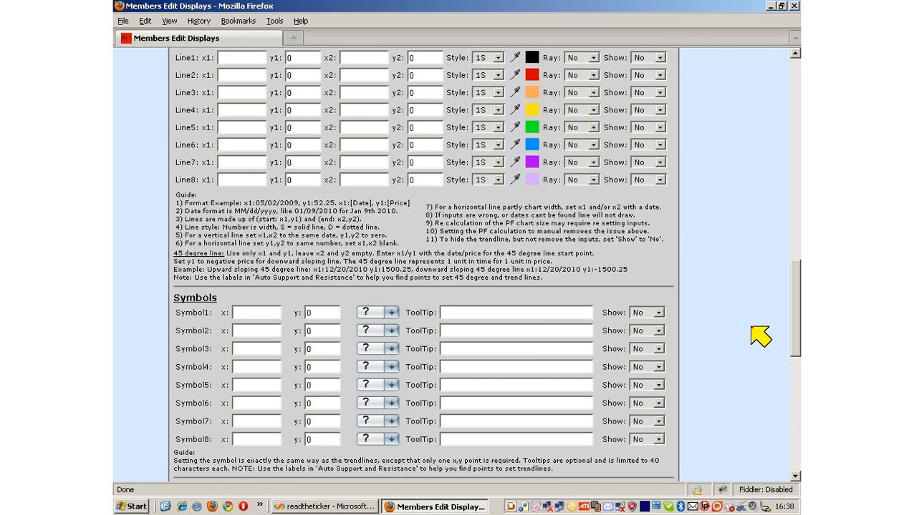
left_click(392, 315)
left_click(393, 317)
- Set Volume to Show (Ave) and Bollinger Bands to Show (Shade) with a period of 20, and rebuild the point and figure chart
left_click_drag(795, 295, 786, 210)
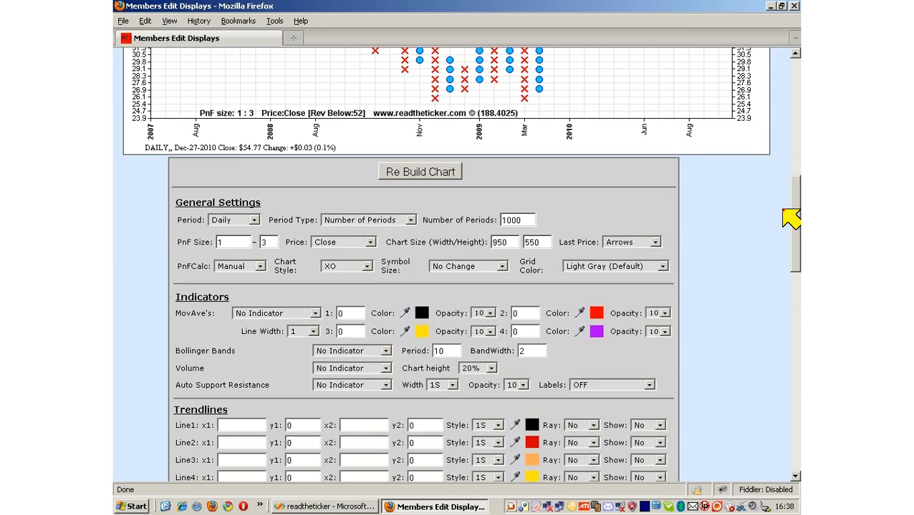
left_click(385, 368)
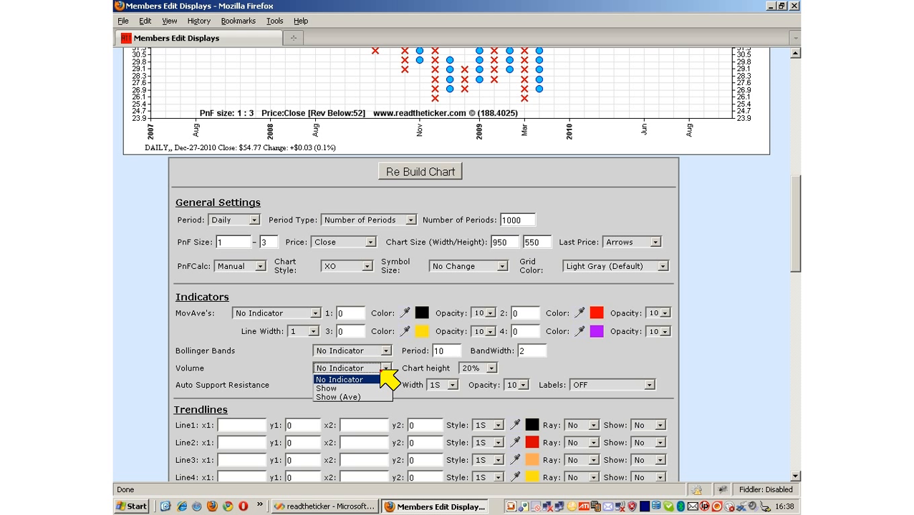
left_click(370, 398)
left_click(383, 352)
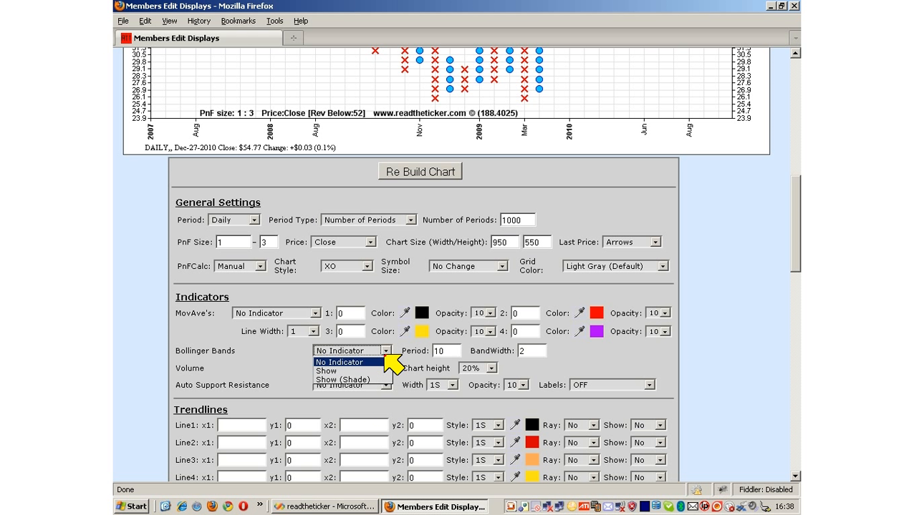
left_click(376, 380)
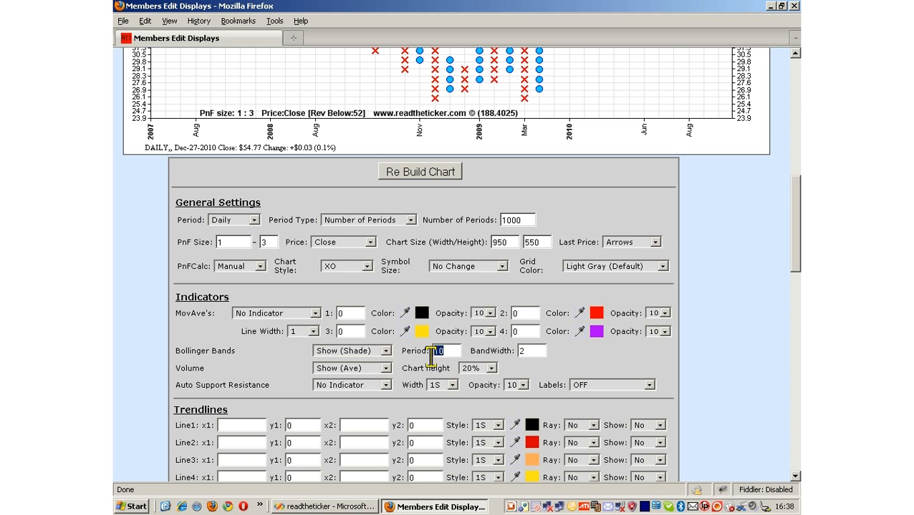
left_click_drag(441, 351, 430, 352)
type("20")
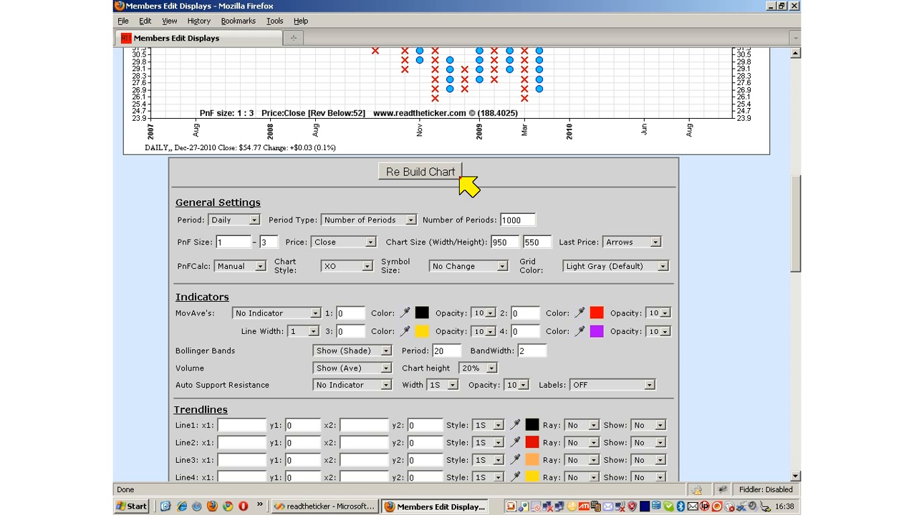
left_click(452, 173)
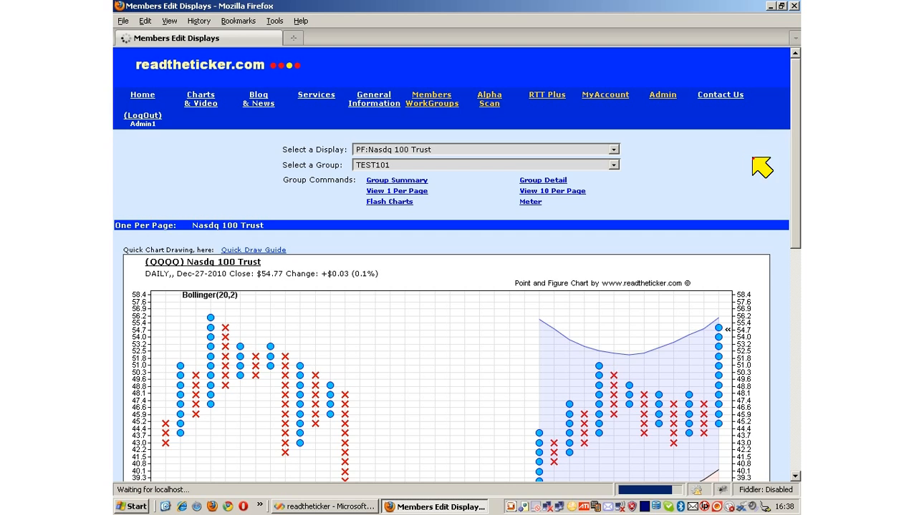
left_click_drag(791, 123, 793, 248)
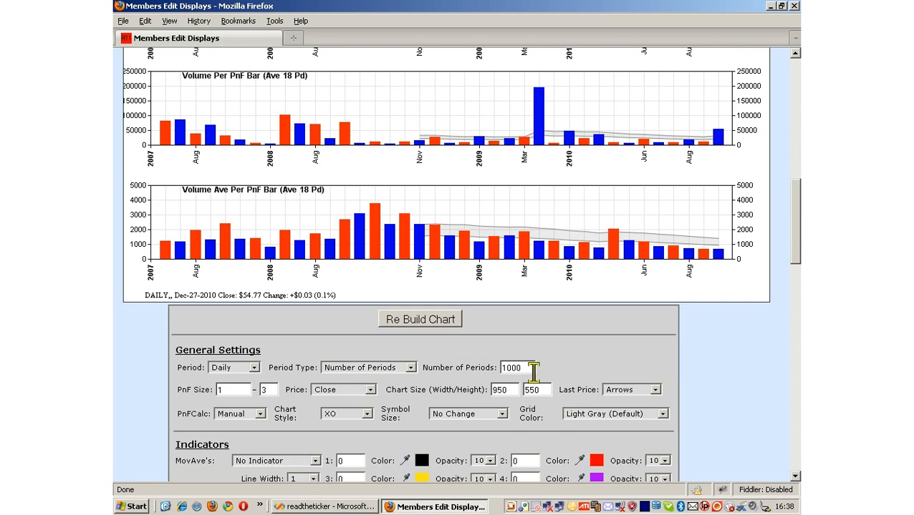
- Set the number of periods to 3000, rebuild the point and figure chart, and view the longer history
left_click_drag(506, 367, 501, 367)
type("3")
left_click(454, 325)
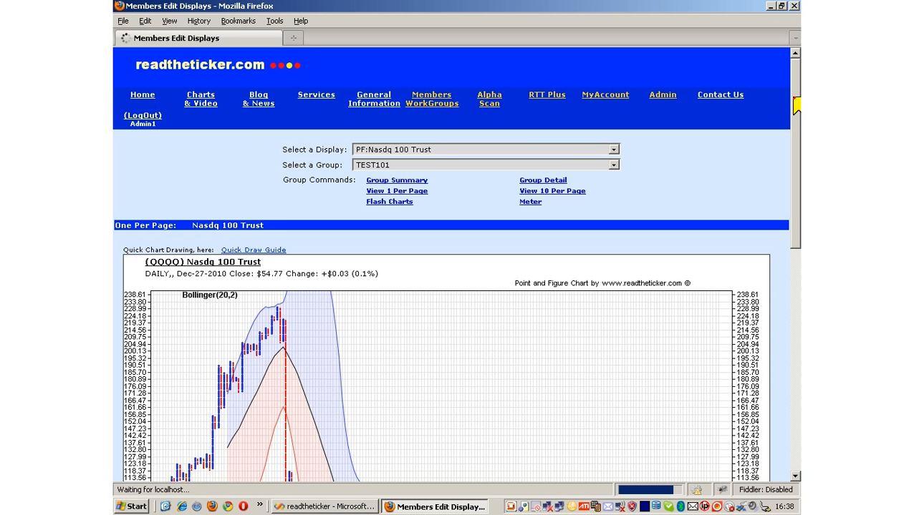
left_click_drag(795, 105, 795, 163)
scroll(792, 164, "down", 1)
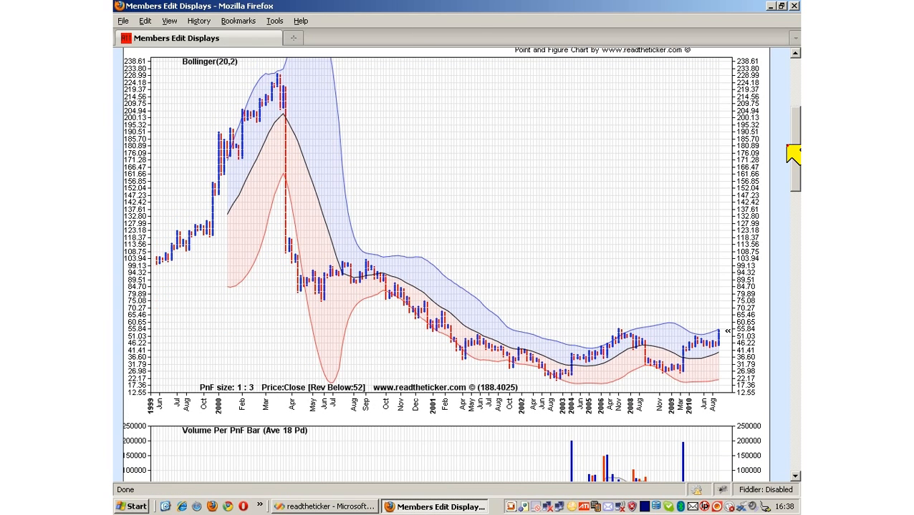
- Switch the edited display to COMMENT and look over its text editor
left_click_drag(792, 154, 793, 113)
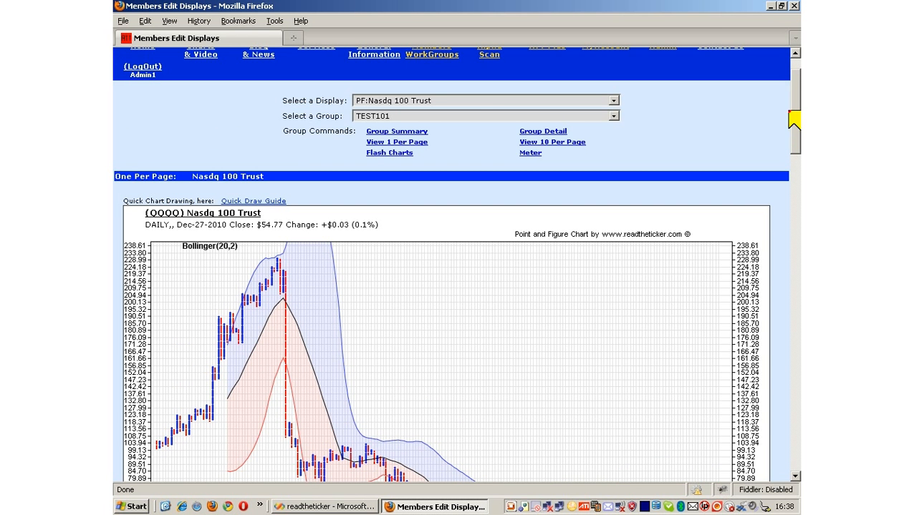
left_click(617, 101)
left_click(605, 112)
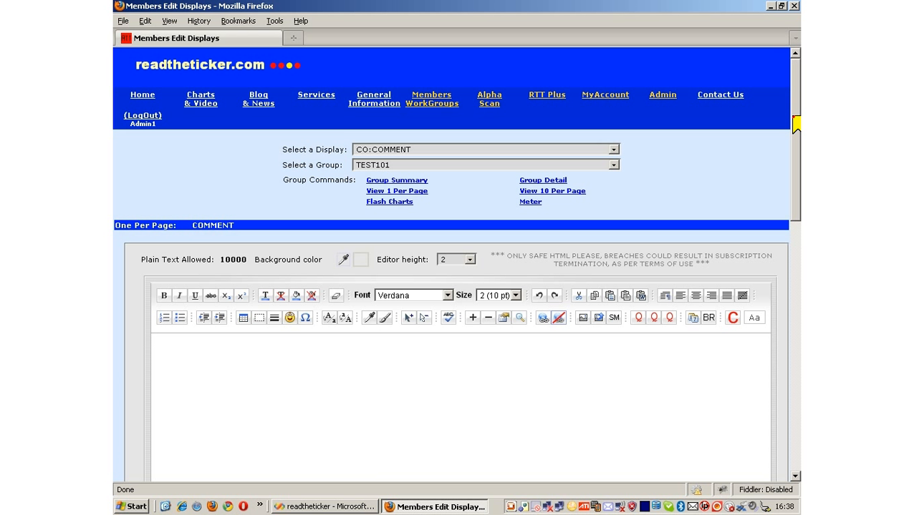
left_click_drag(795, 123, 796, 178)
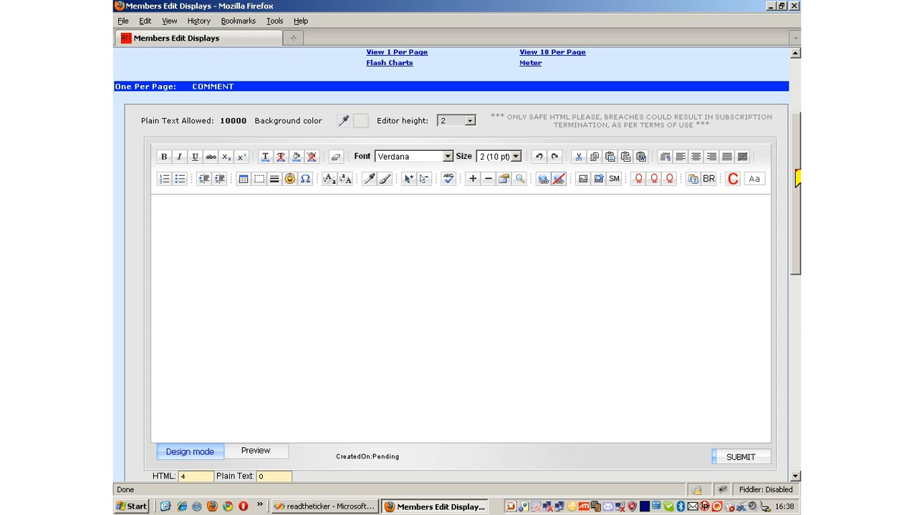
- Examine the comment editor's shared media dialog for embedding videos, presentations and documents, and close it without embedding anything
left_click(496, 242)
left_click(613, 178)
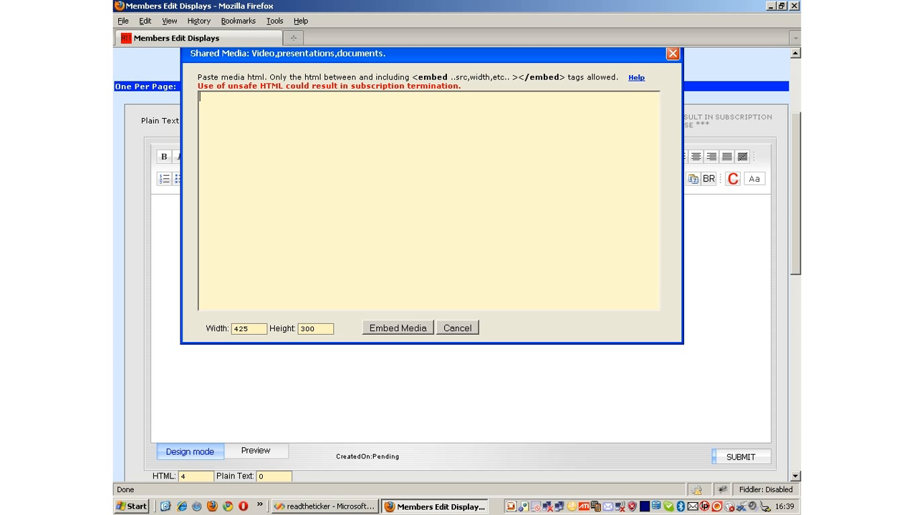
left_click(673, 54)
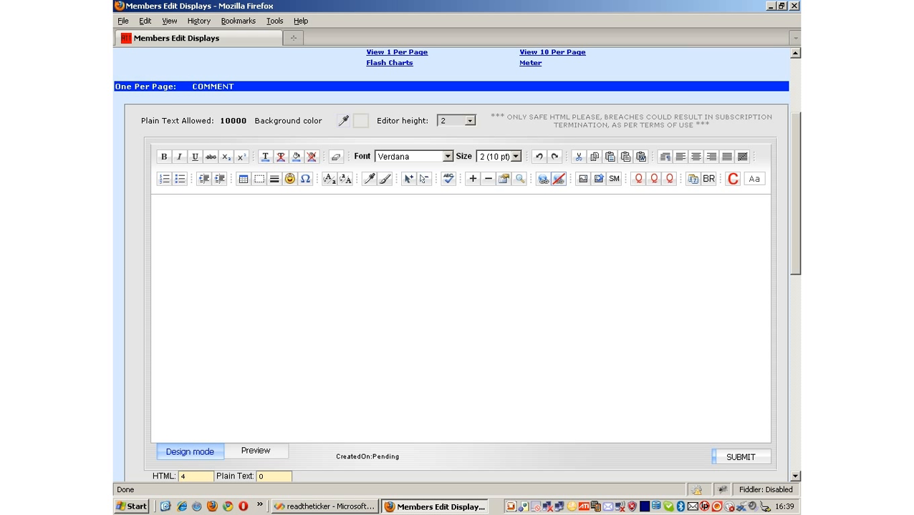
scroll(456, 264, "down", 1)
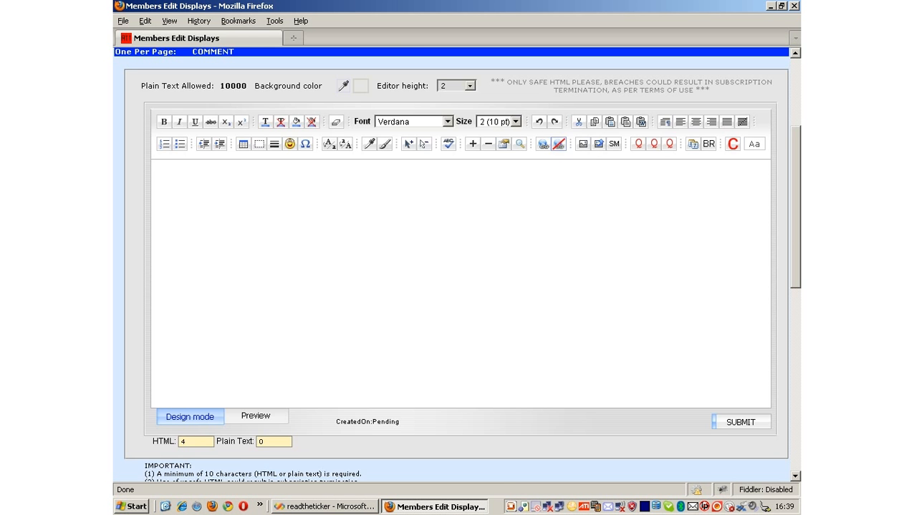
- Open the group detail page of TEST101 and bring up its Group Symbol List
scroll(642, 368, "up", 4)
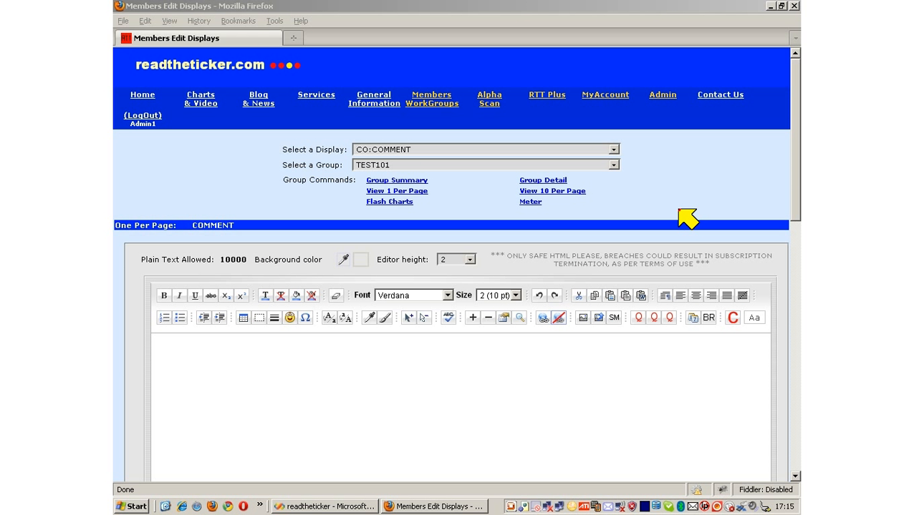
left_click(550, 182)
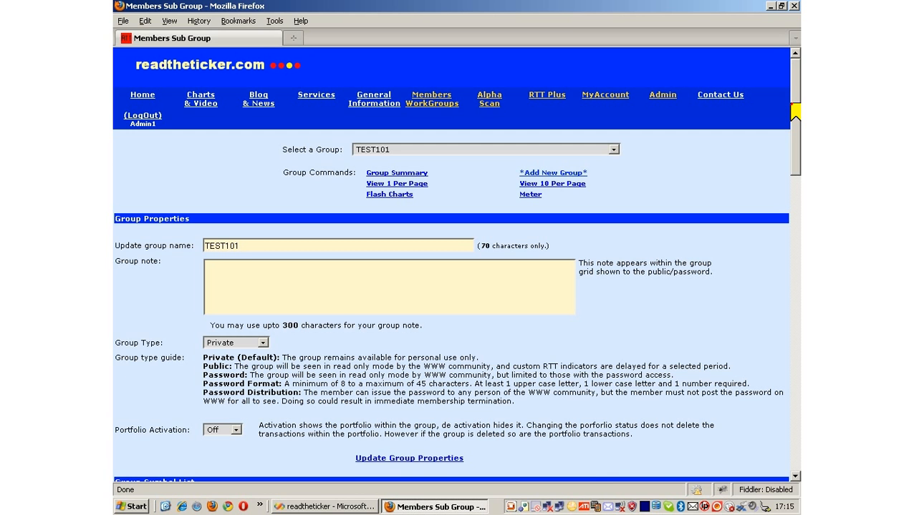
left_click_drag(795, 112, 791, 224)
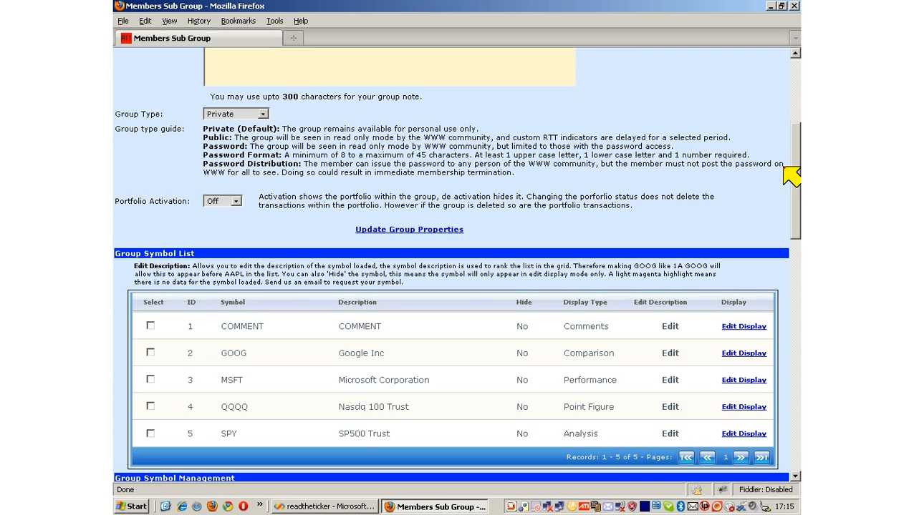